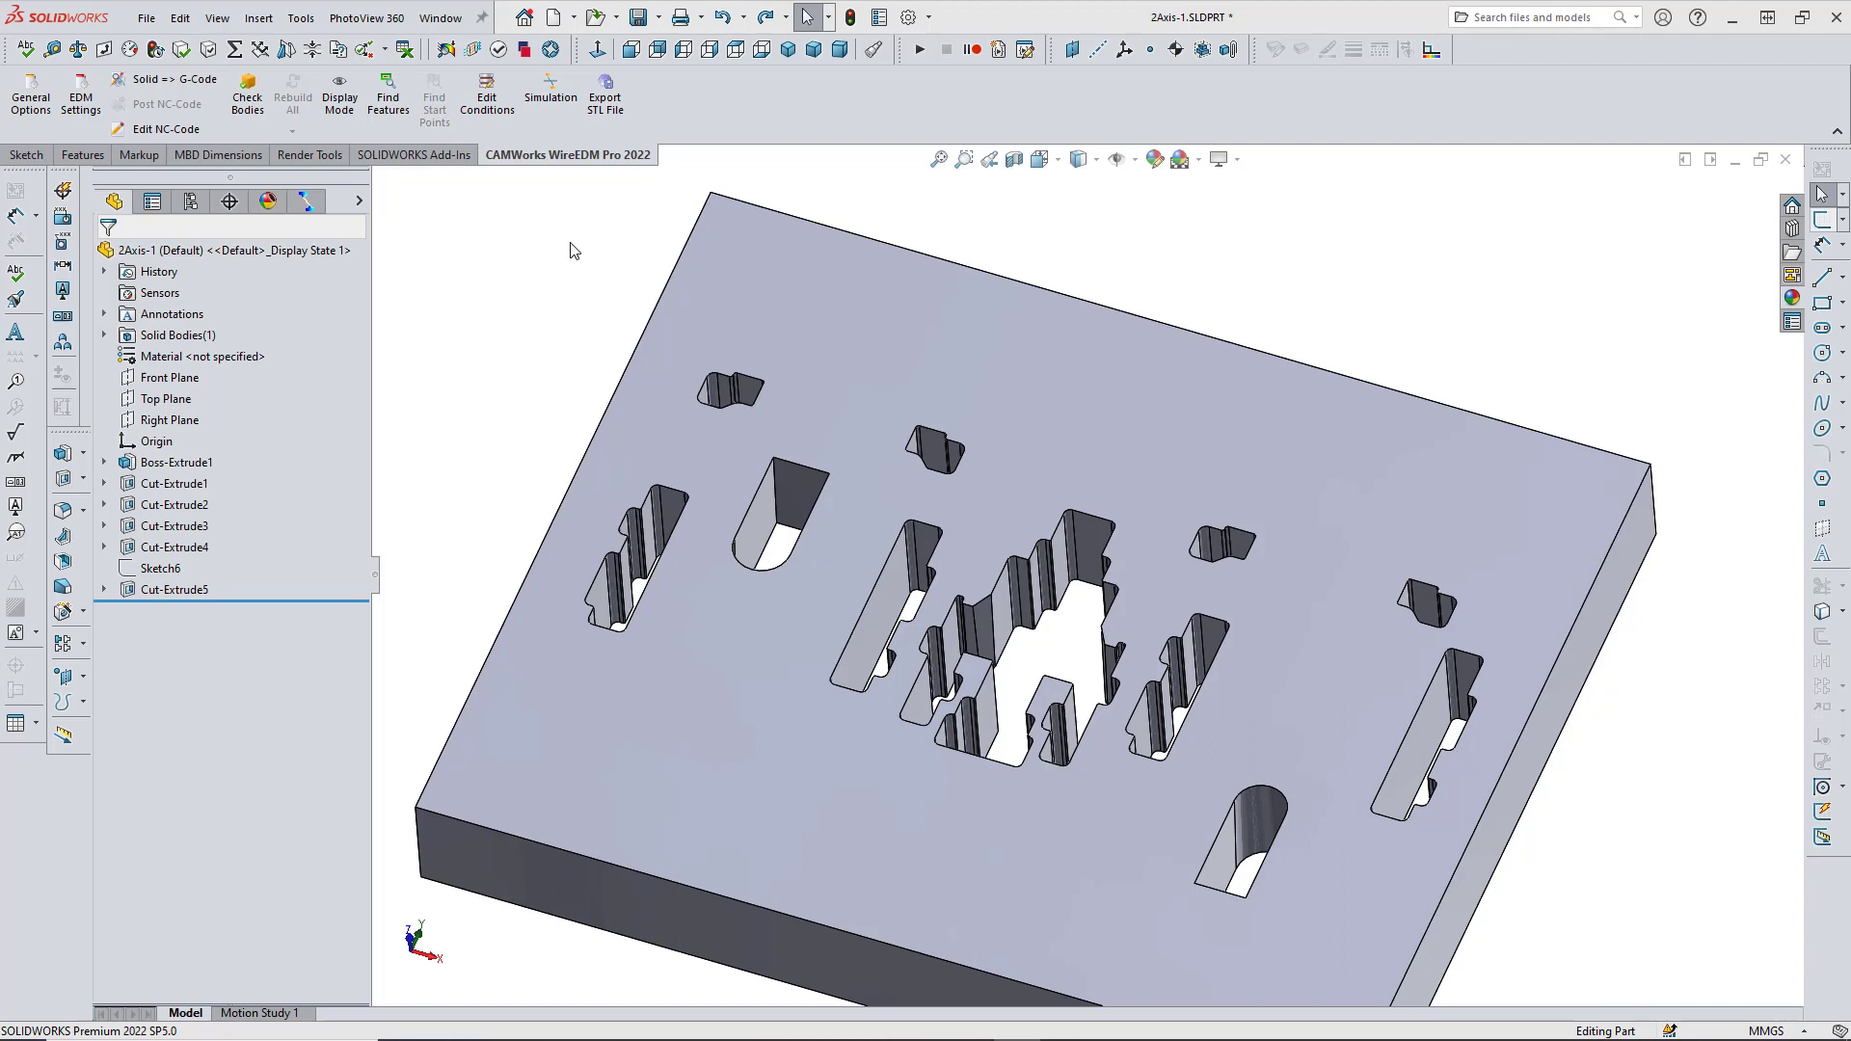
Switch to the CAMWorks WireEDM tree and select the EDM Mitsubishi FAS machine.
{"action": "left_click", "coordinate": [307, 201]}
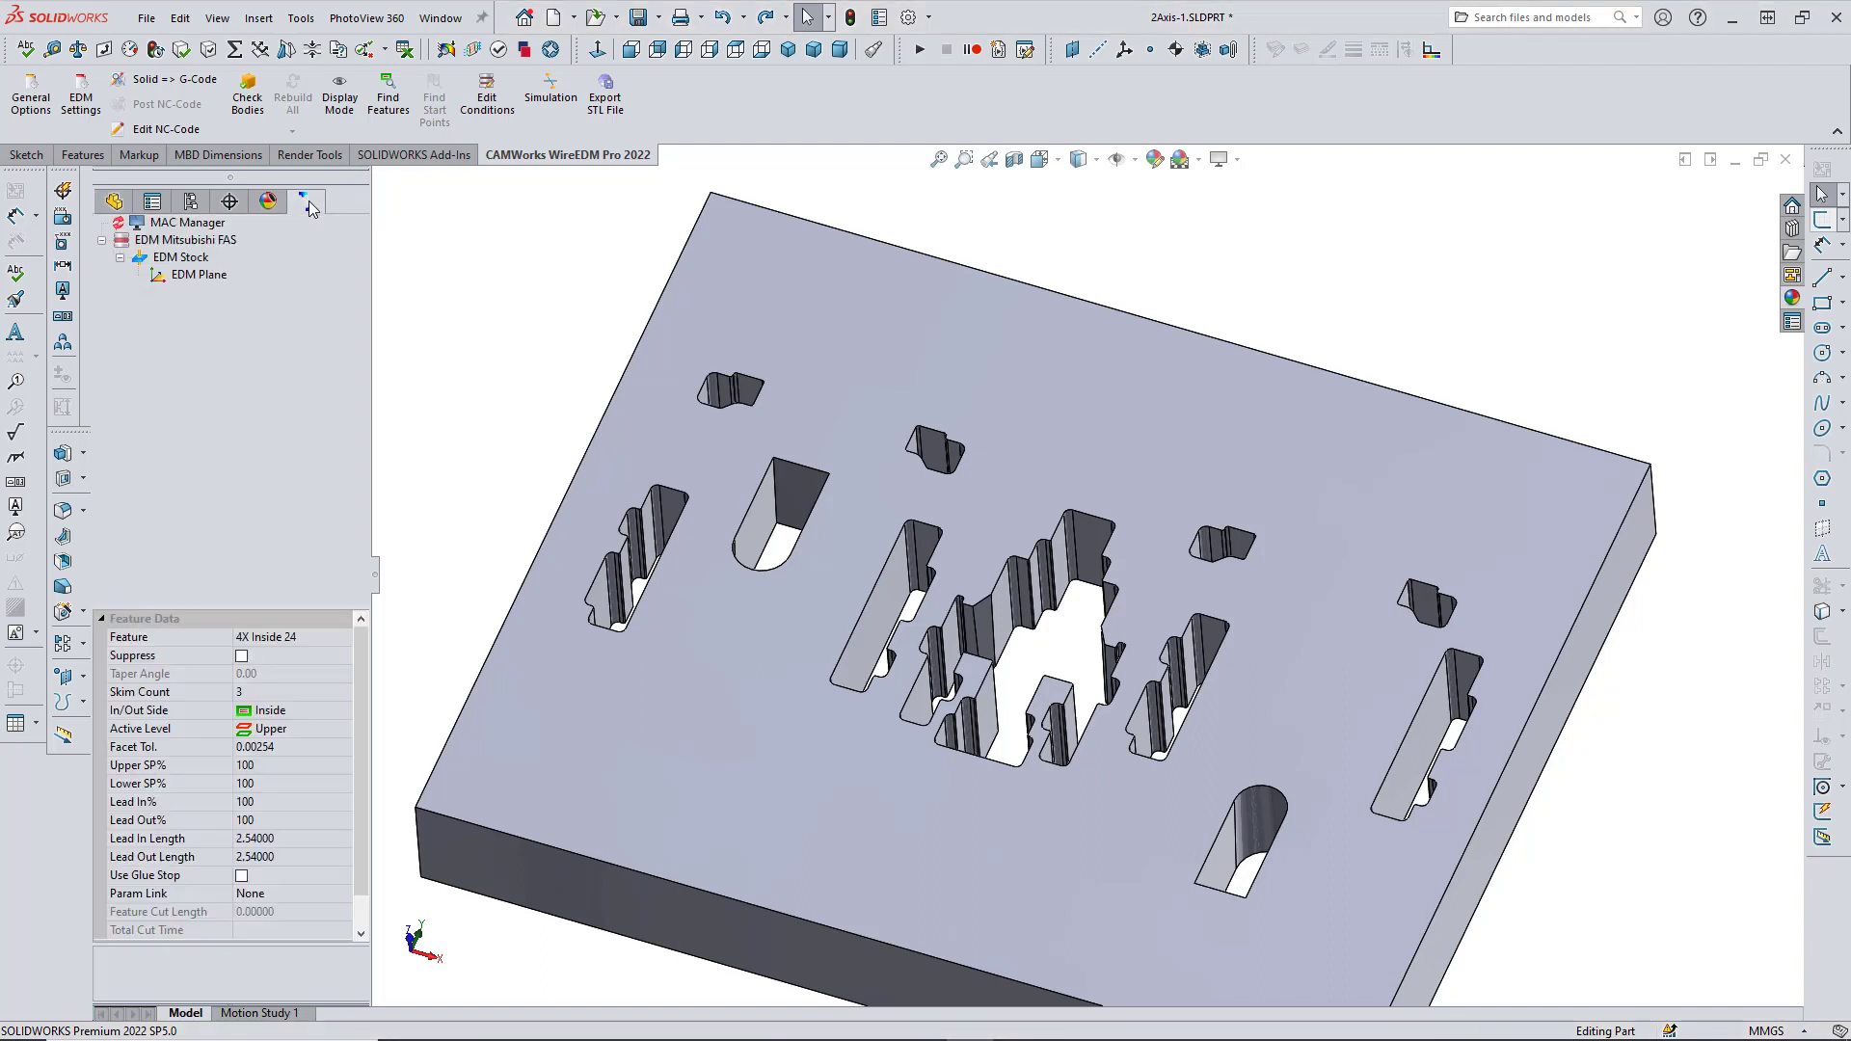
{"action": "left_click", "coordinate": [218, 243]}
Pin the appearance library and list the Mitsubishi FAS swatches under User Technology Colors.
{"action": "left_click", "coordinate": [1791, 298]}
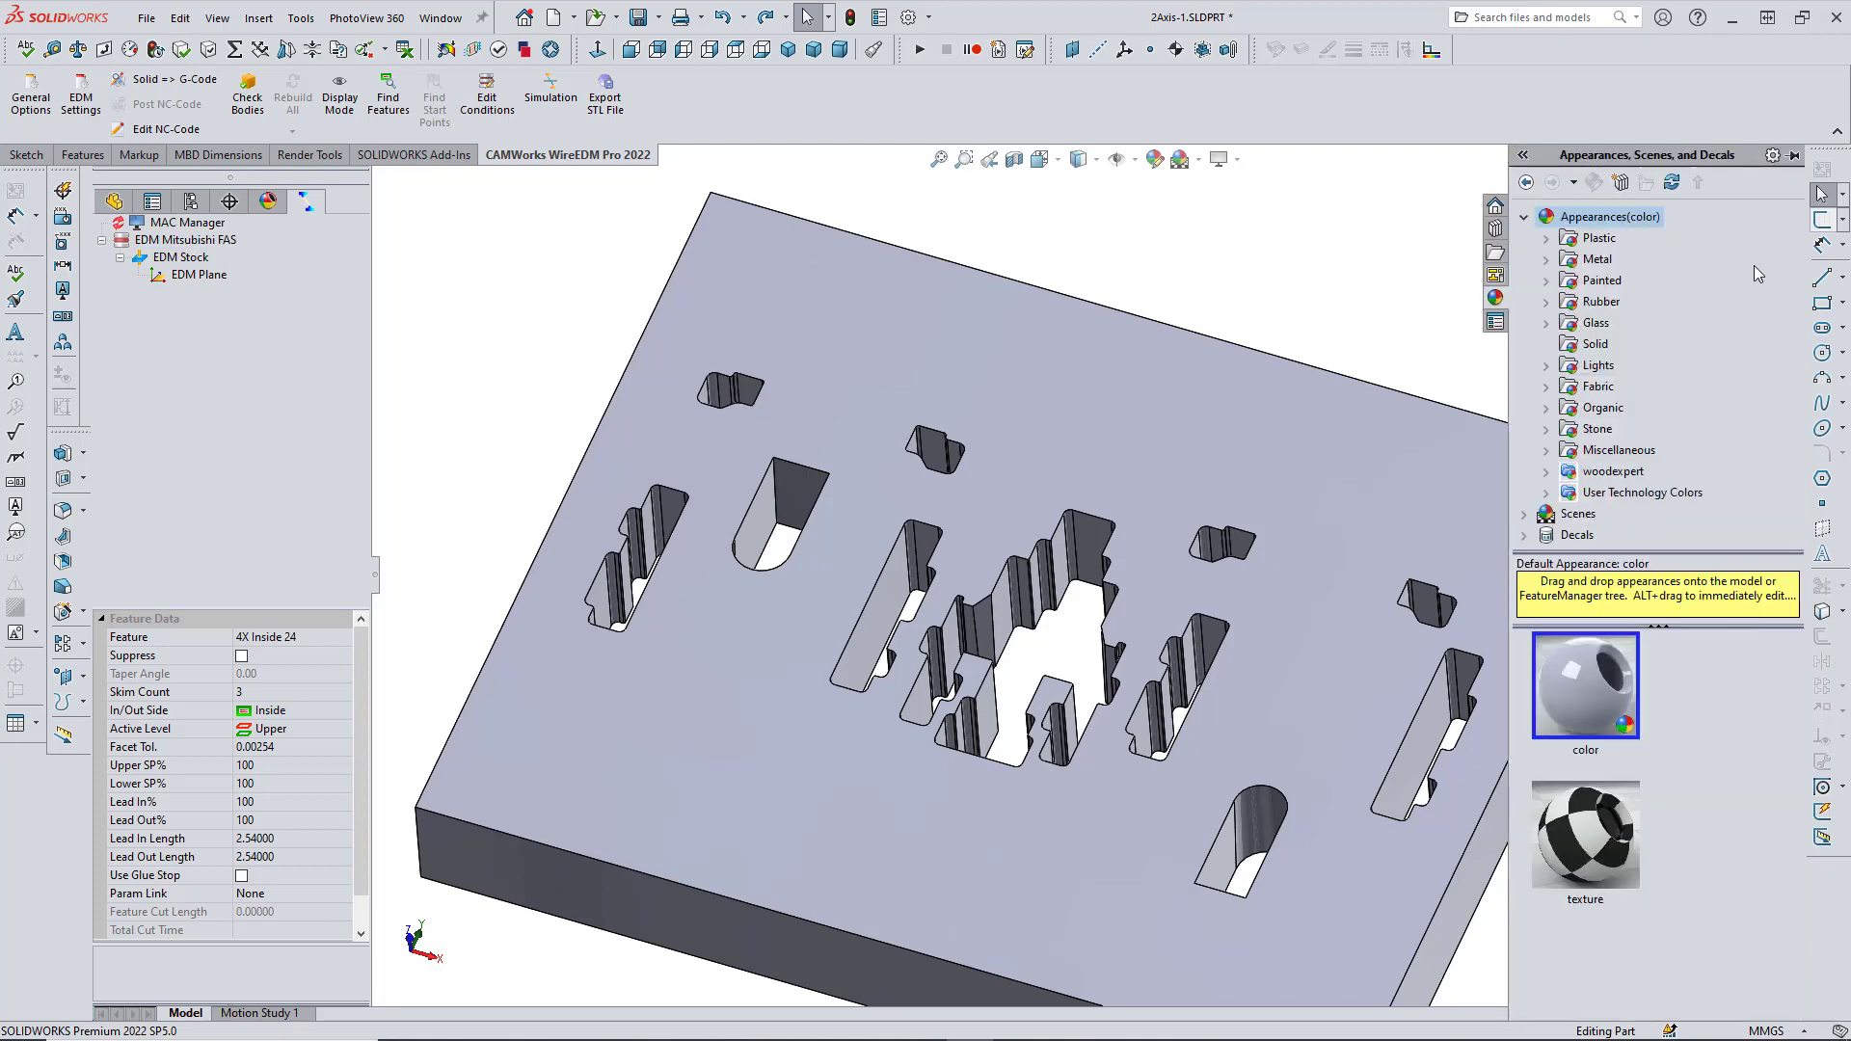
{"action": "left_click", "coordinate": [1794, 156]}
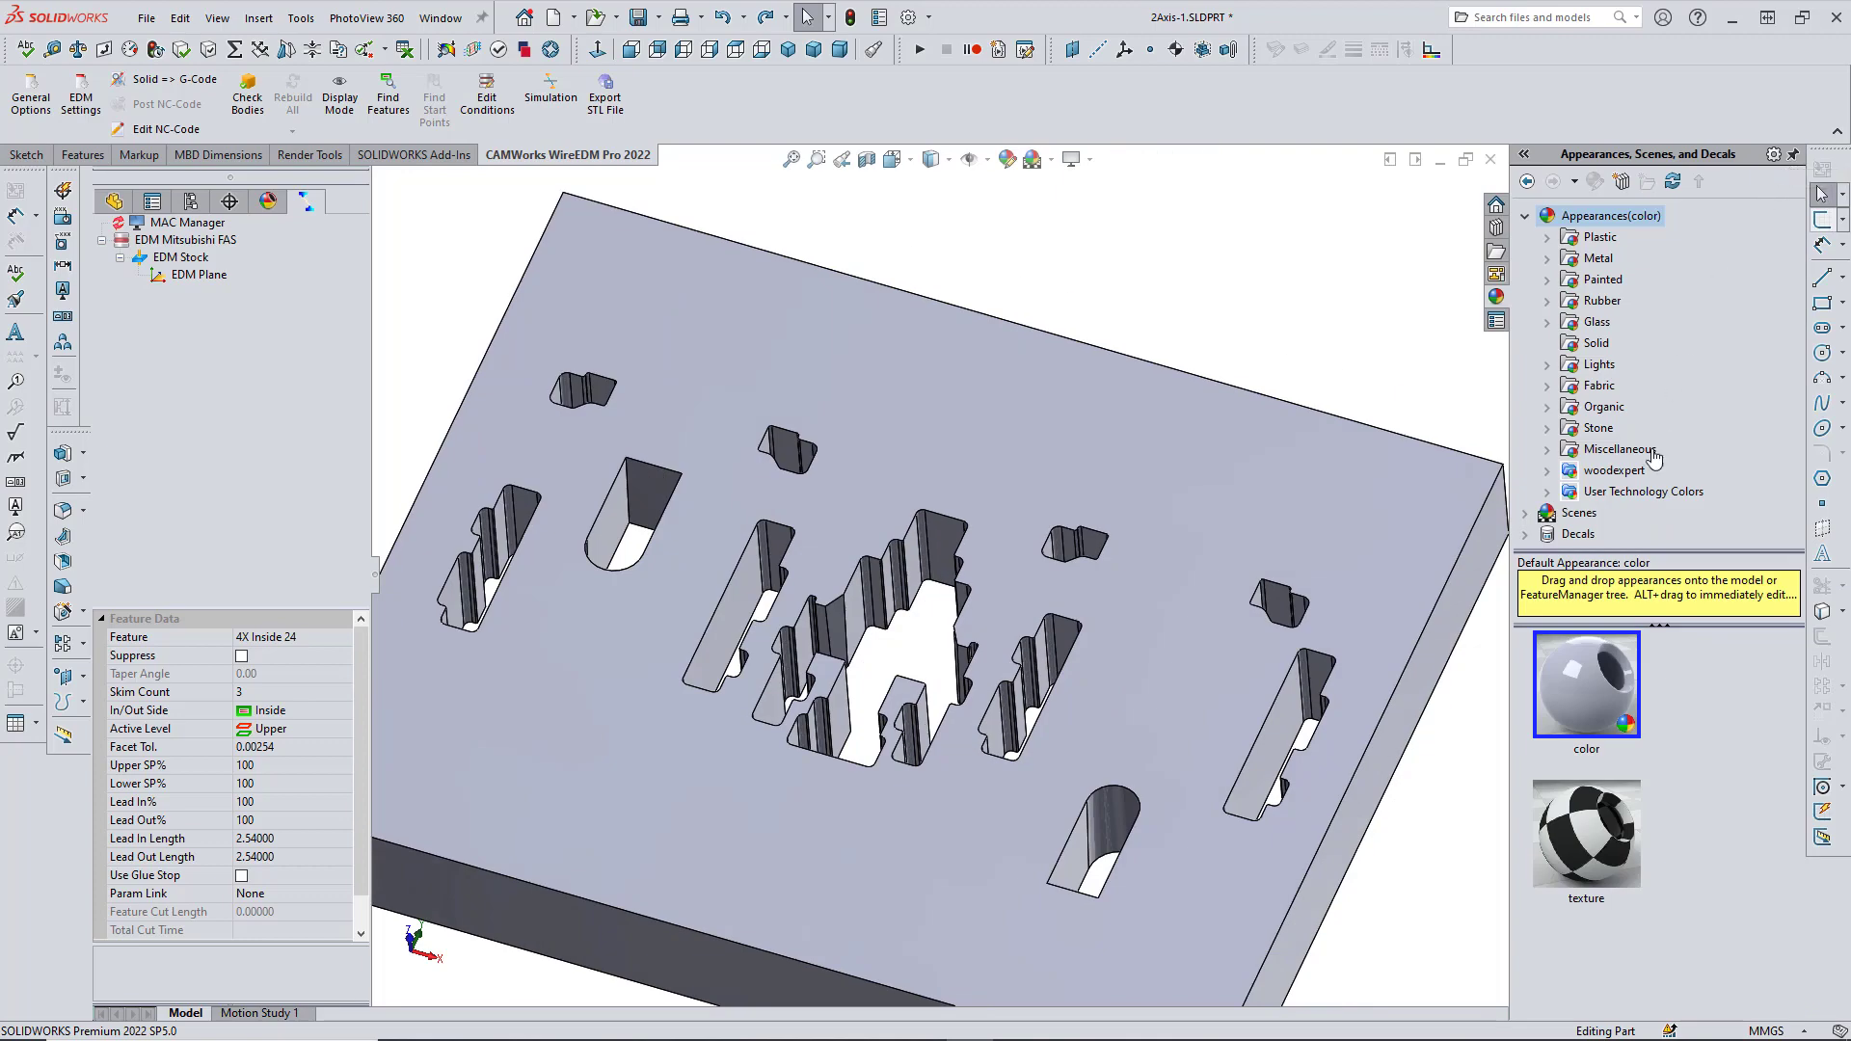
{"action": "left_click", "coordinate": [1547, 491]}
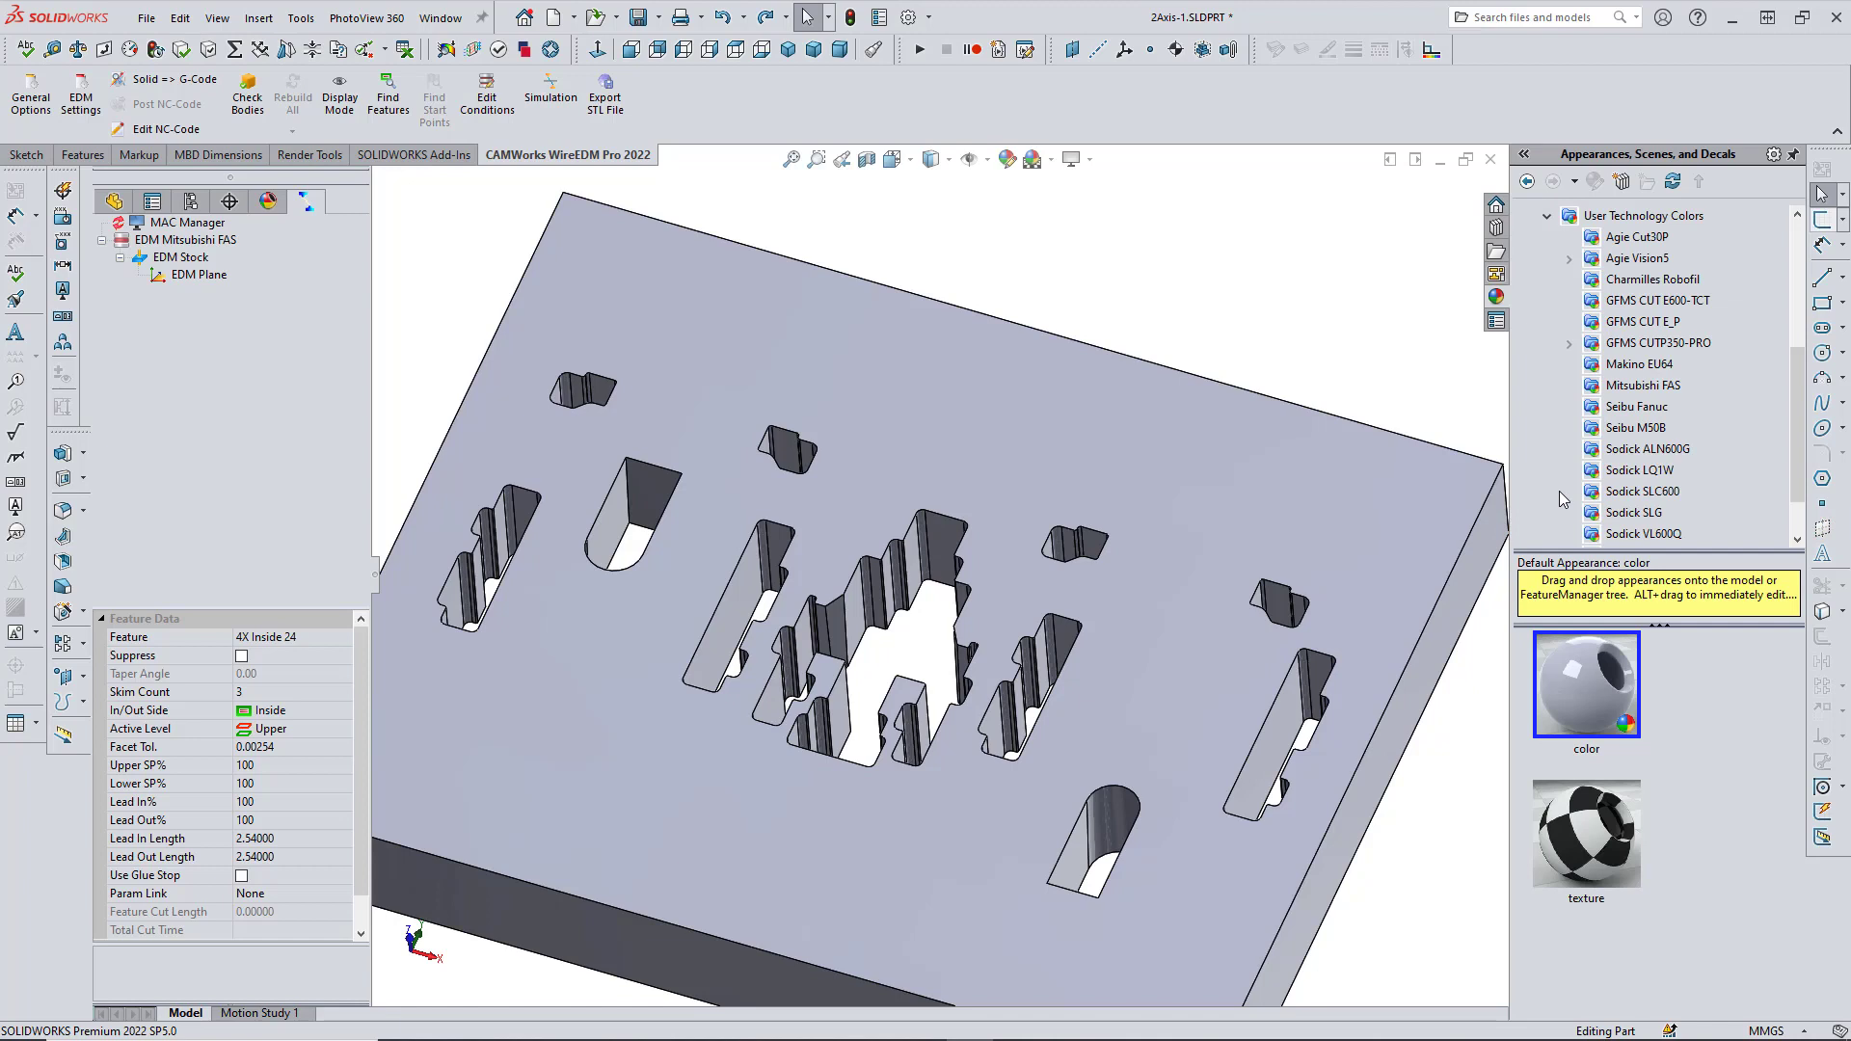
{"action": "left_click", "coordinate": [1628, 383]}
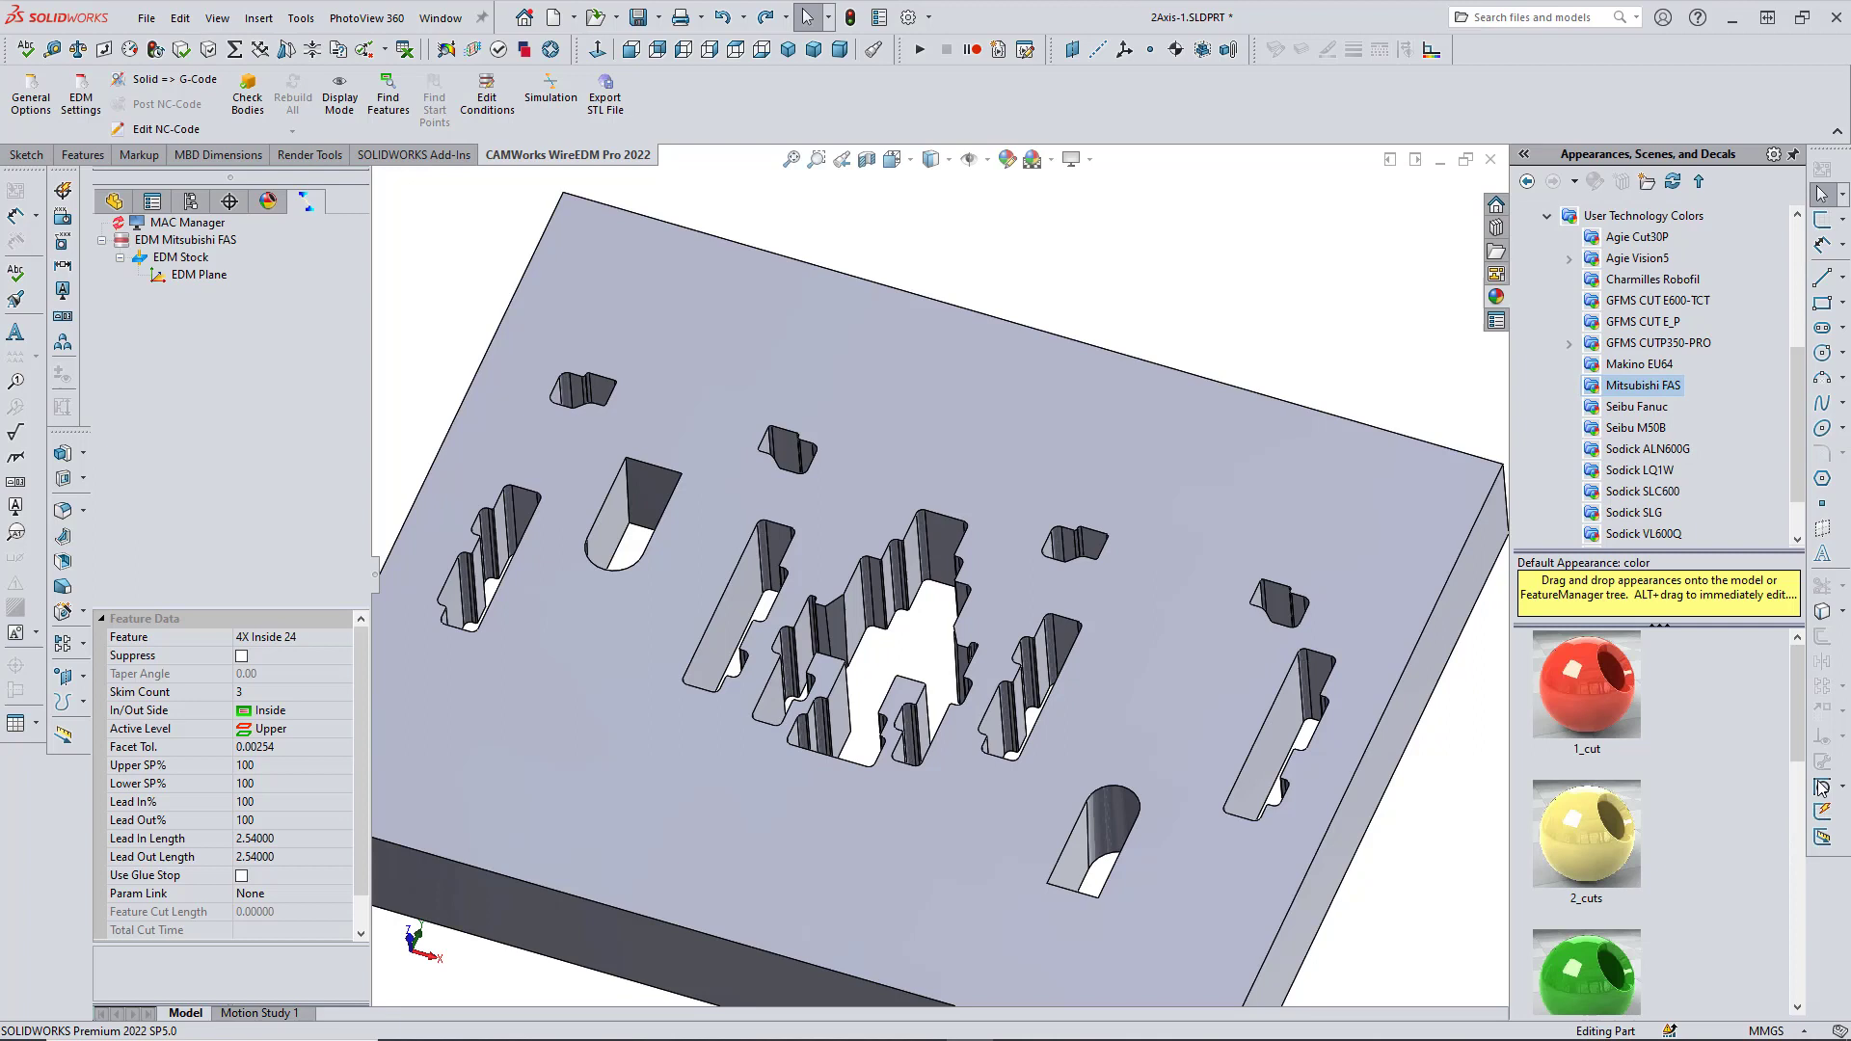
{"action": "left_click_drag", "start_coordinate": [1806, 738], "coordinate": [1744, 968]}
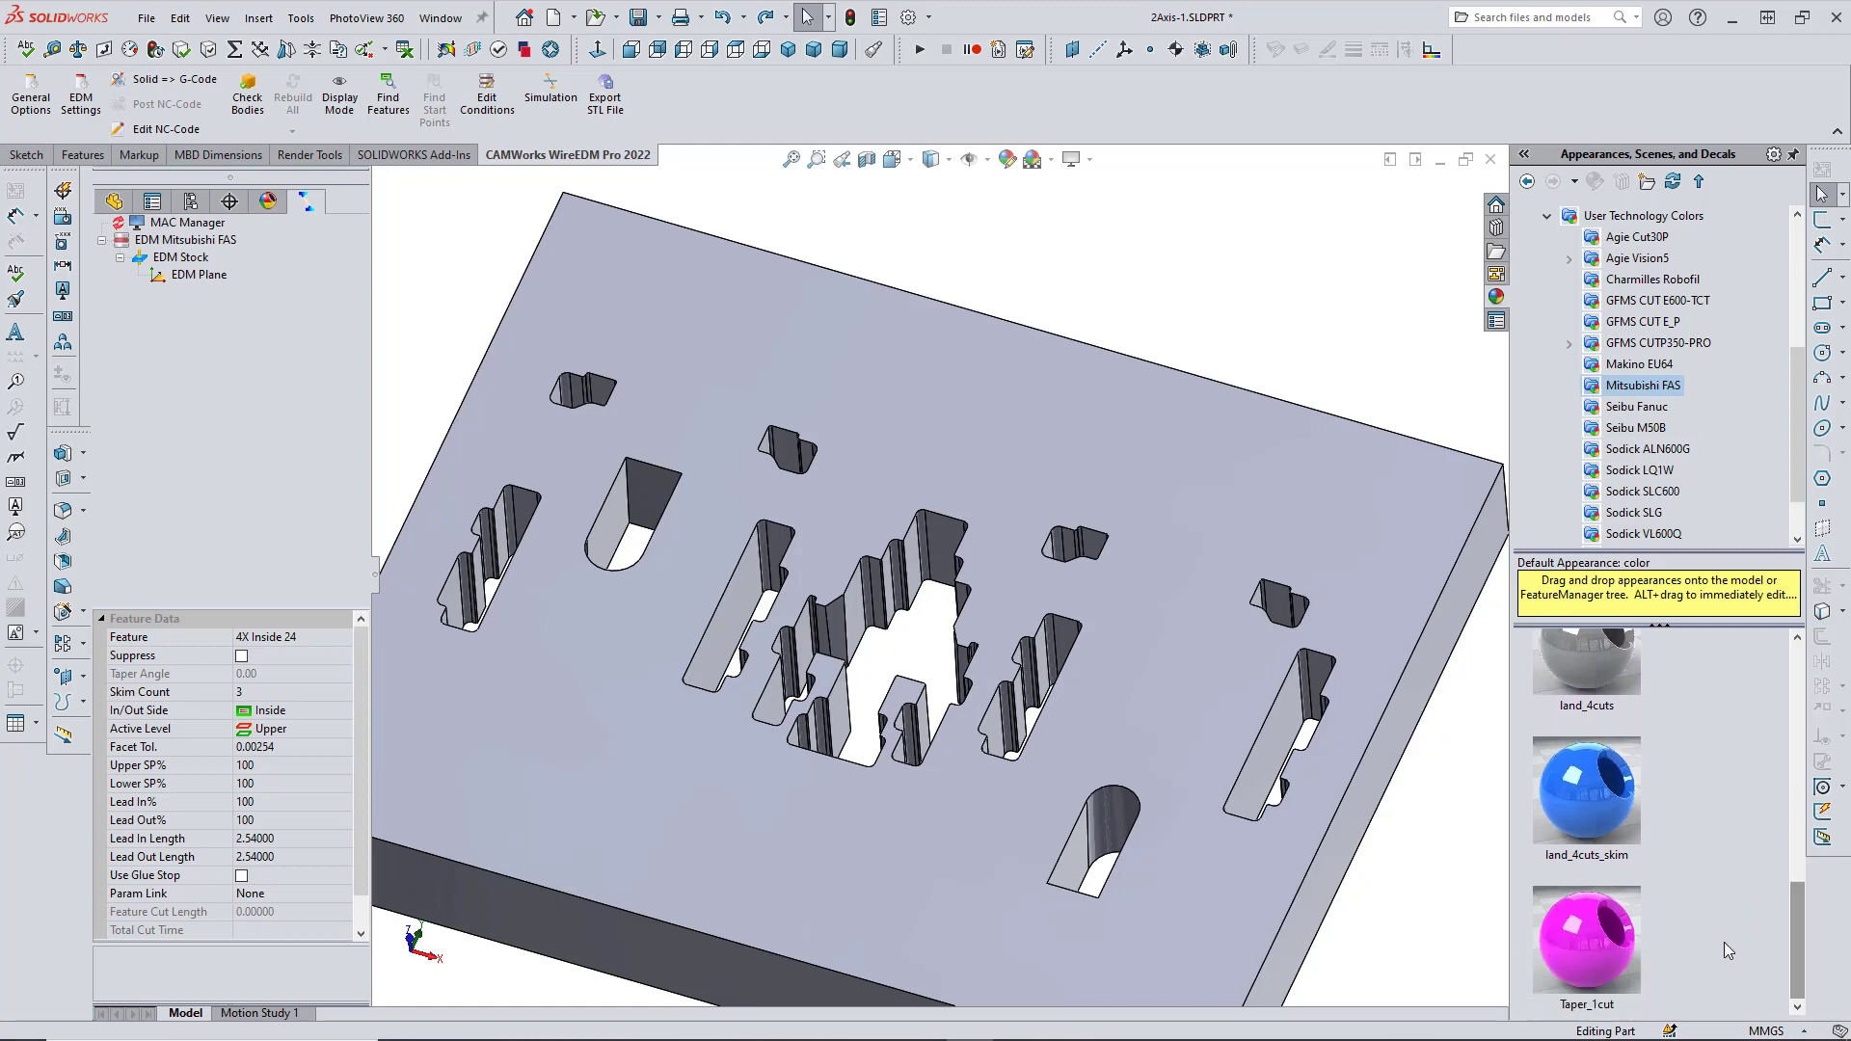
Apply the land_4cuts_skim colour to the whole central cut feature.
{"action": "left_click_drag", "start_coordinate": [1588, 796], "coordinate": [855, 625]}
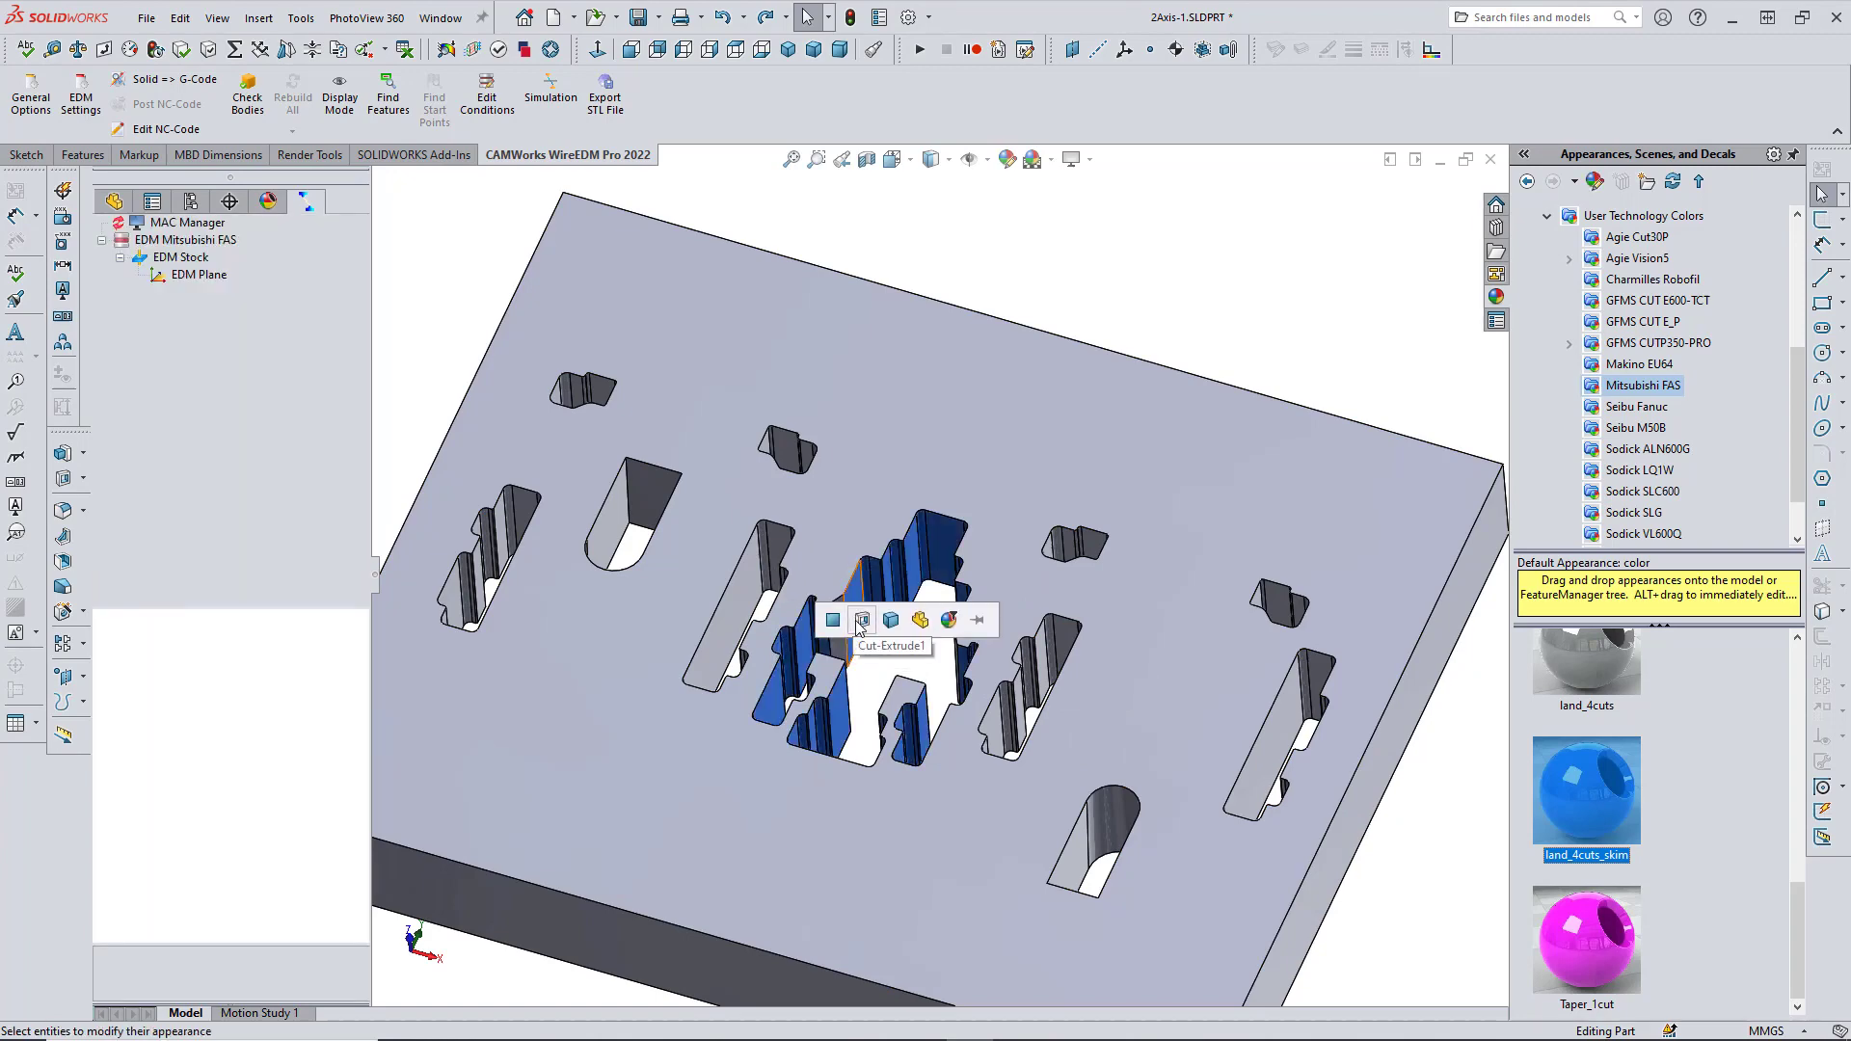
{"action": "left_click", "coordinate": [859, 623]}
{"action": "left_click_drag", "start_coordinate": [1586, 790], "coordinate": [840, 618]}
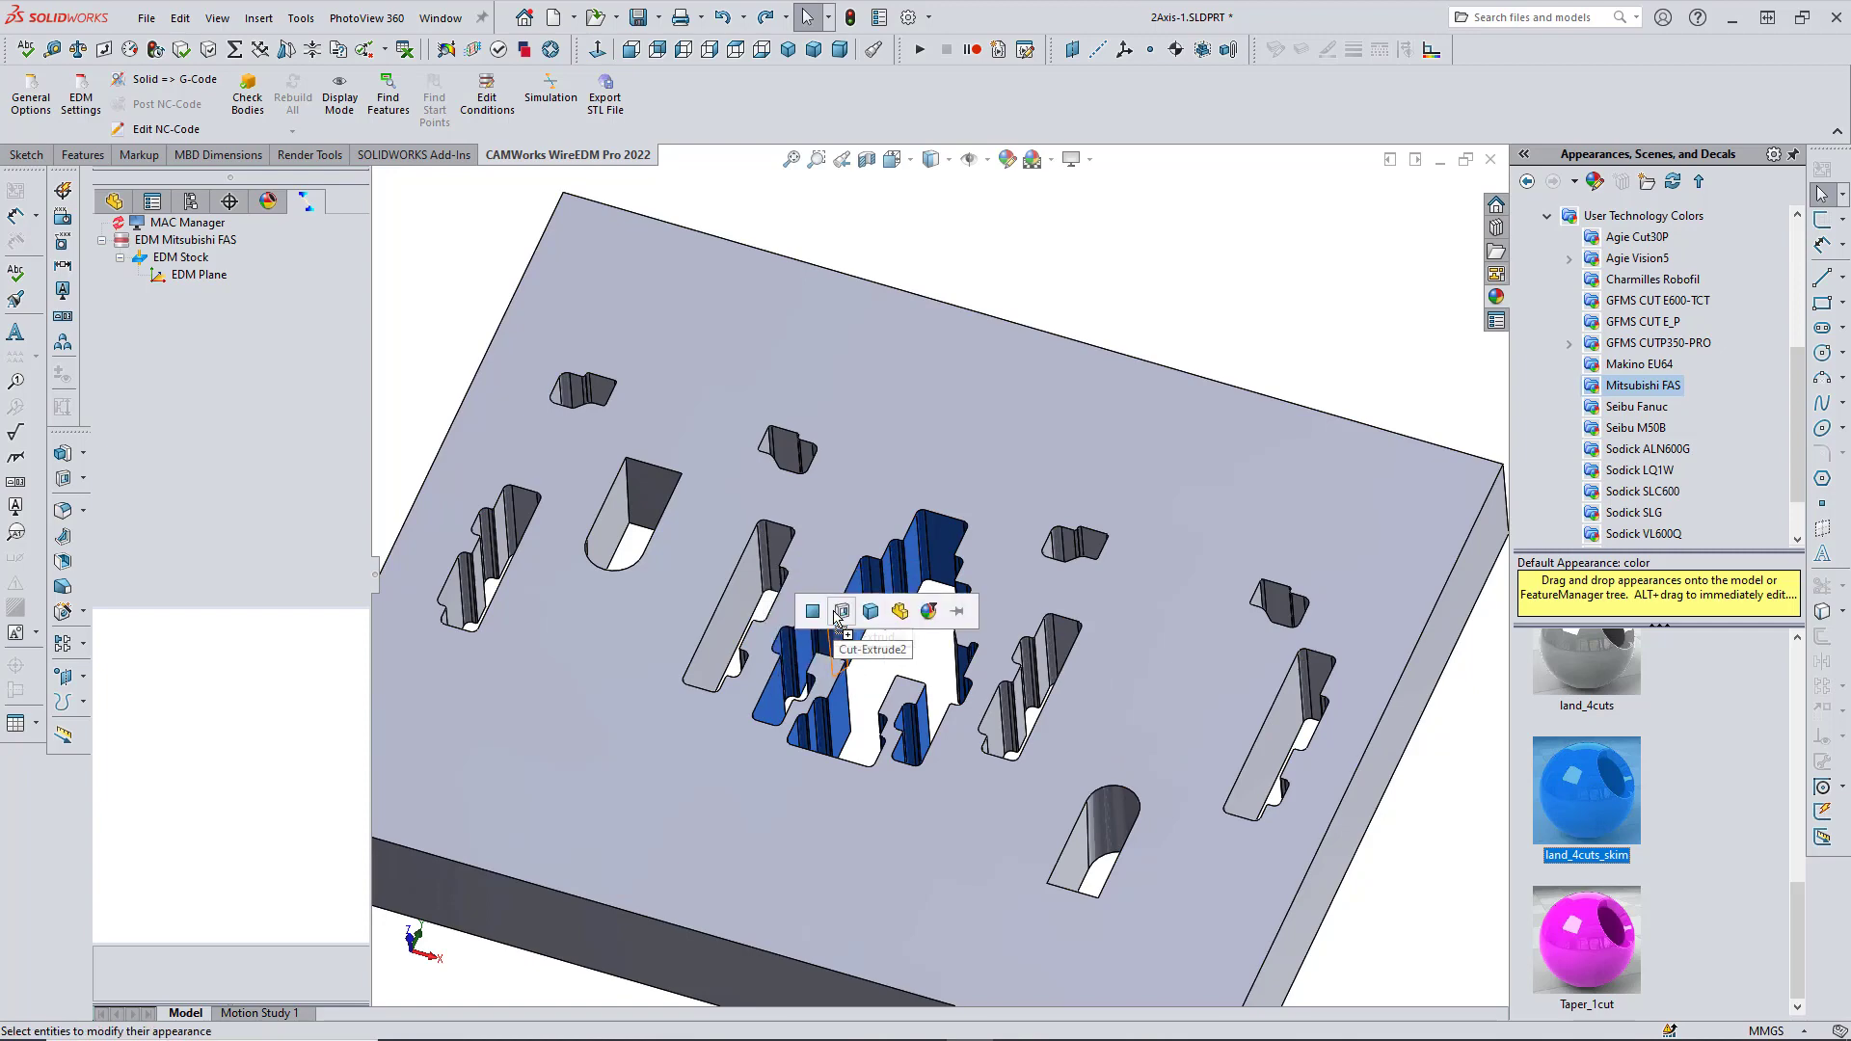
{"action": "left_click", "coordinate": [839, 611]}
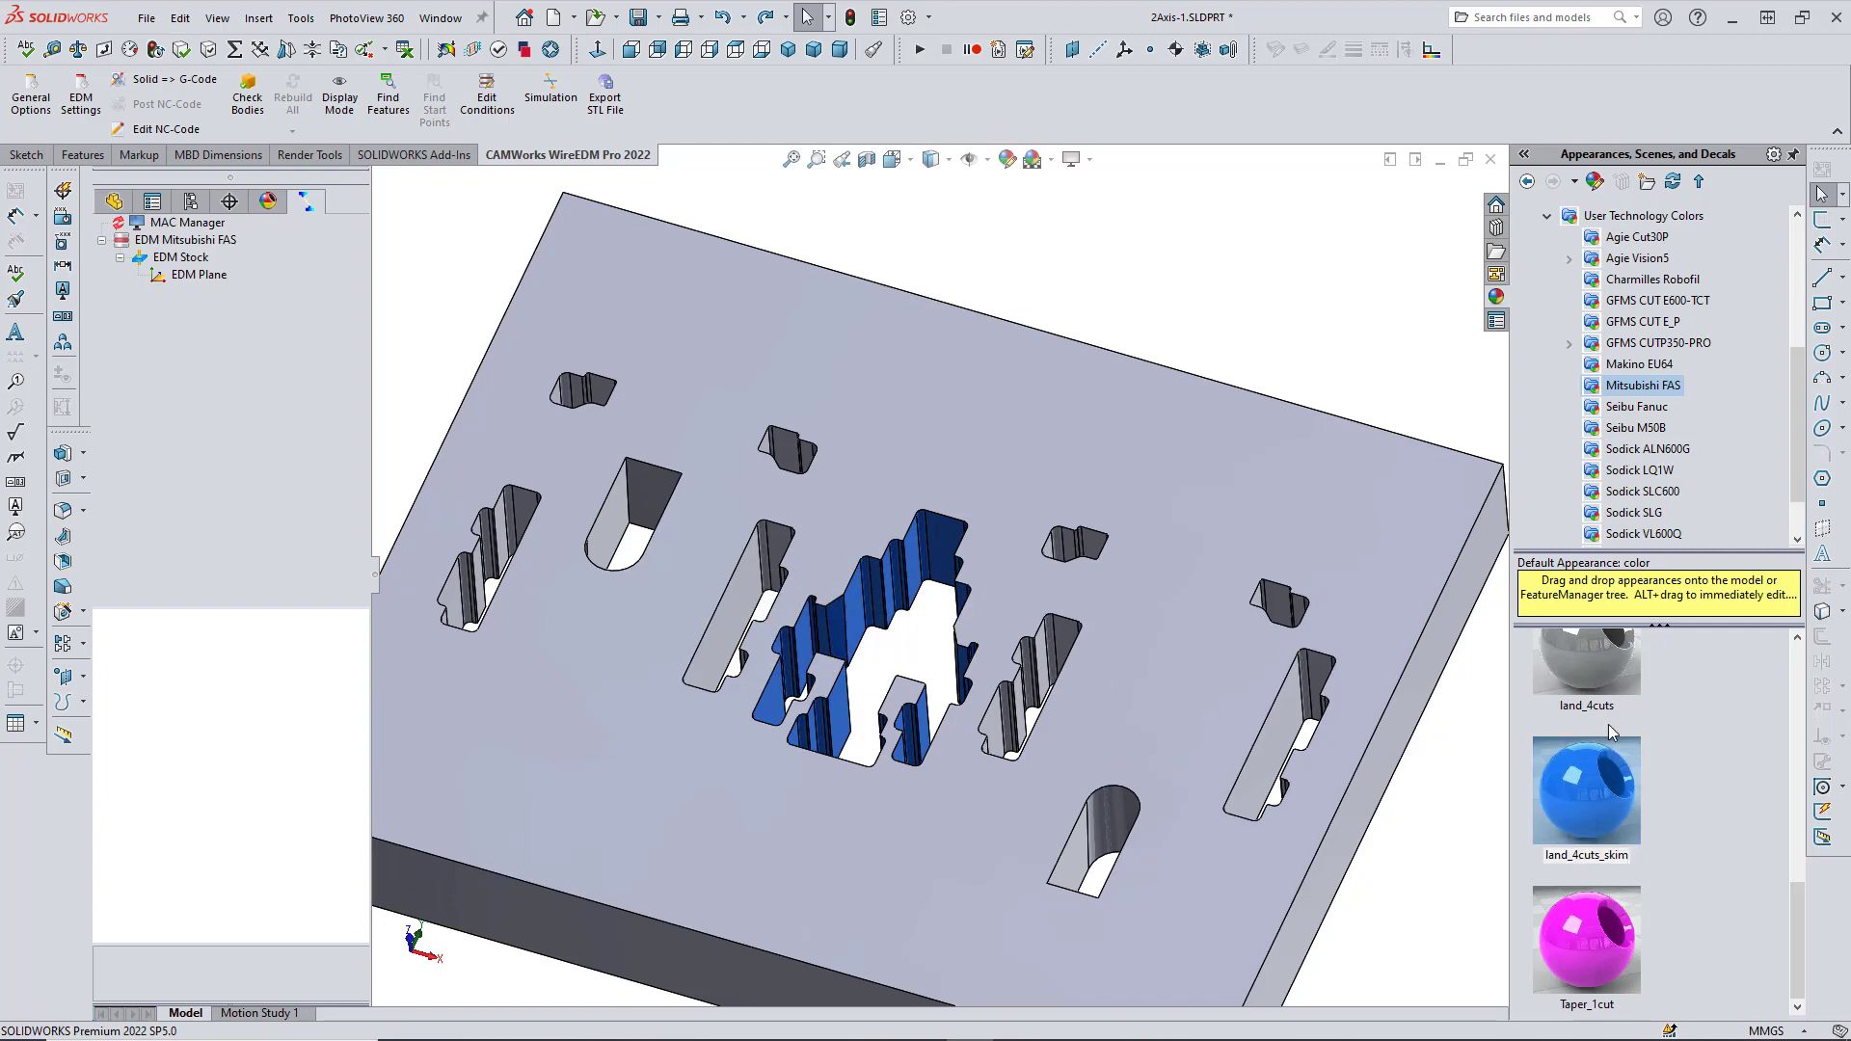
Colour the Cut-Extrude3 side cuts with the green 3_cuts appearance.
{"action": "scroll", "coordinate": [1660, 816], "scroll_direction": "up", "scroll_amount": 5}
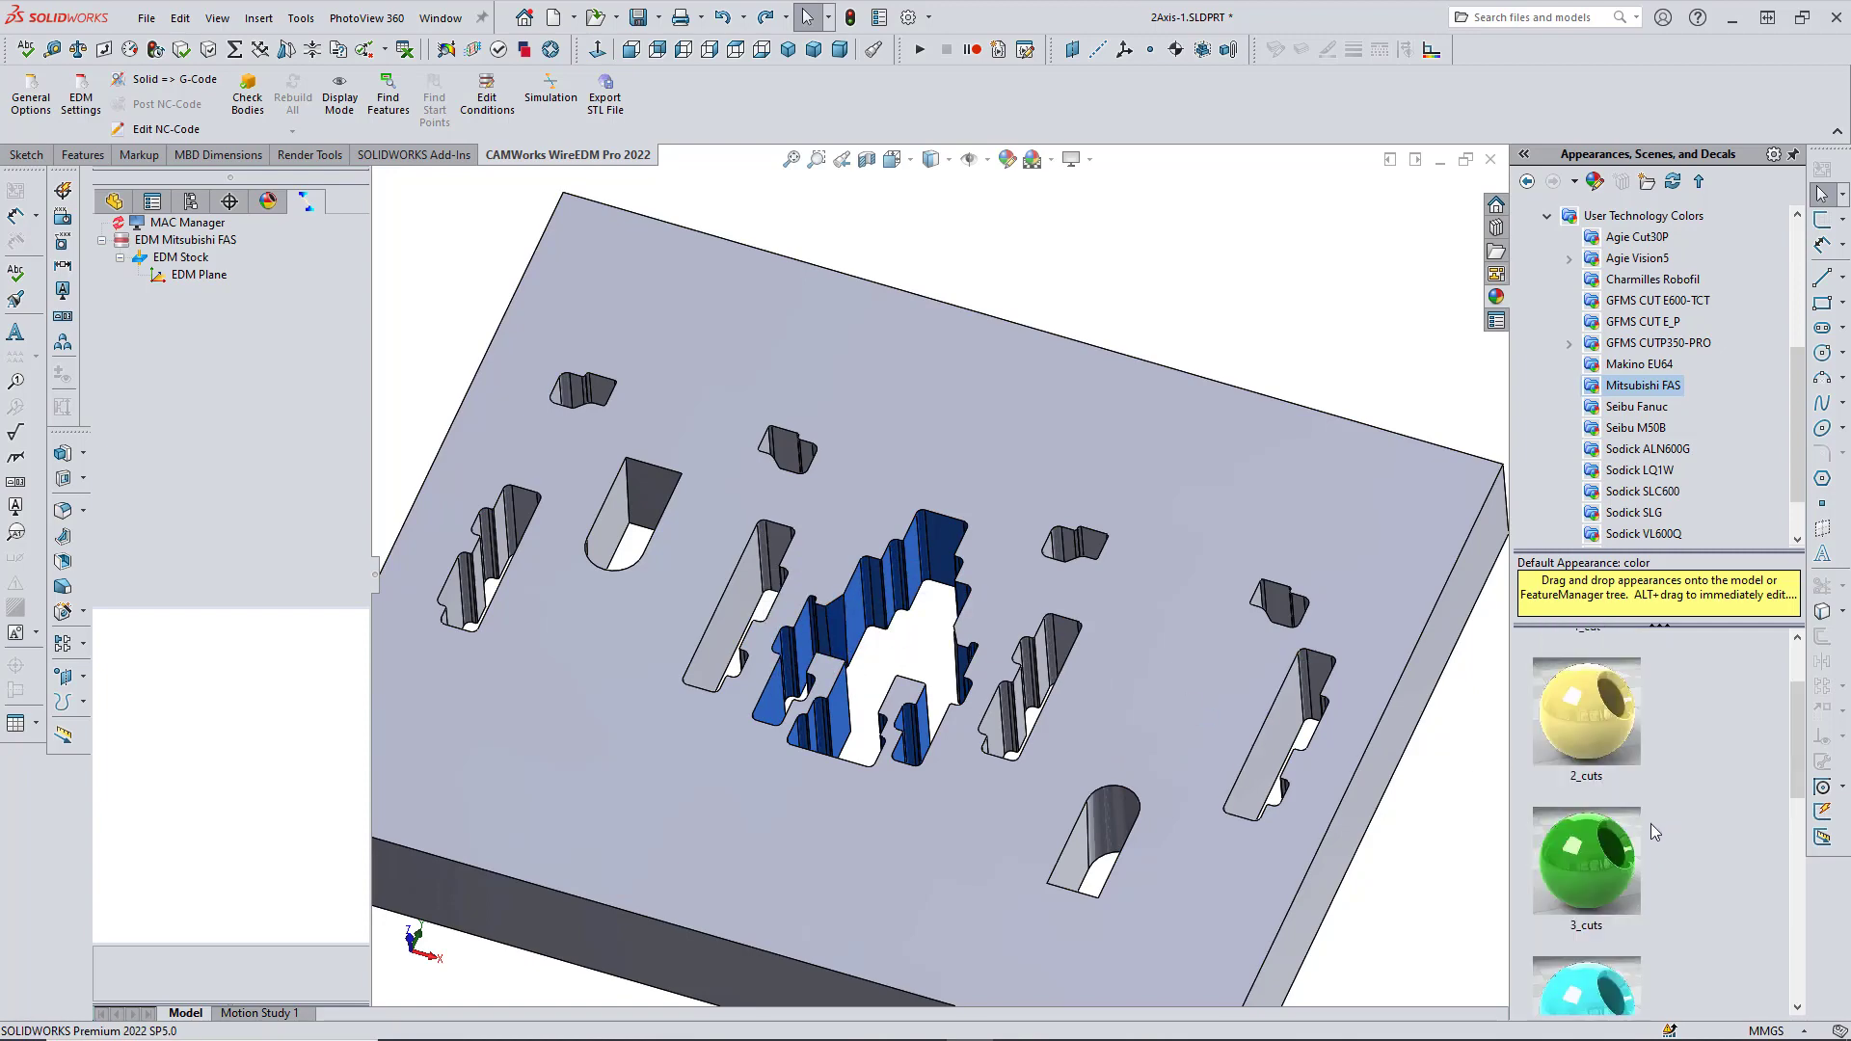
{"action": "left_click_drag", "start_coordinate": [1596, 870], "coordinate": [1268, 746]}
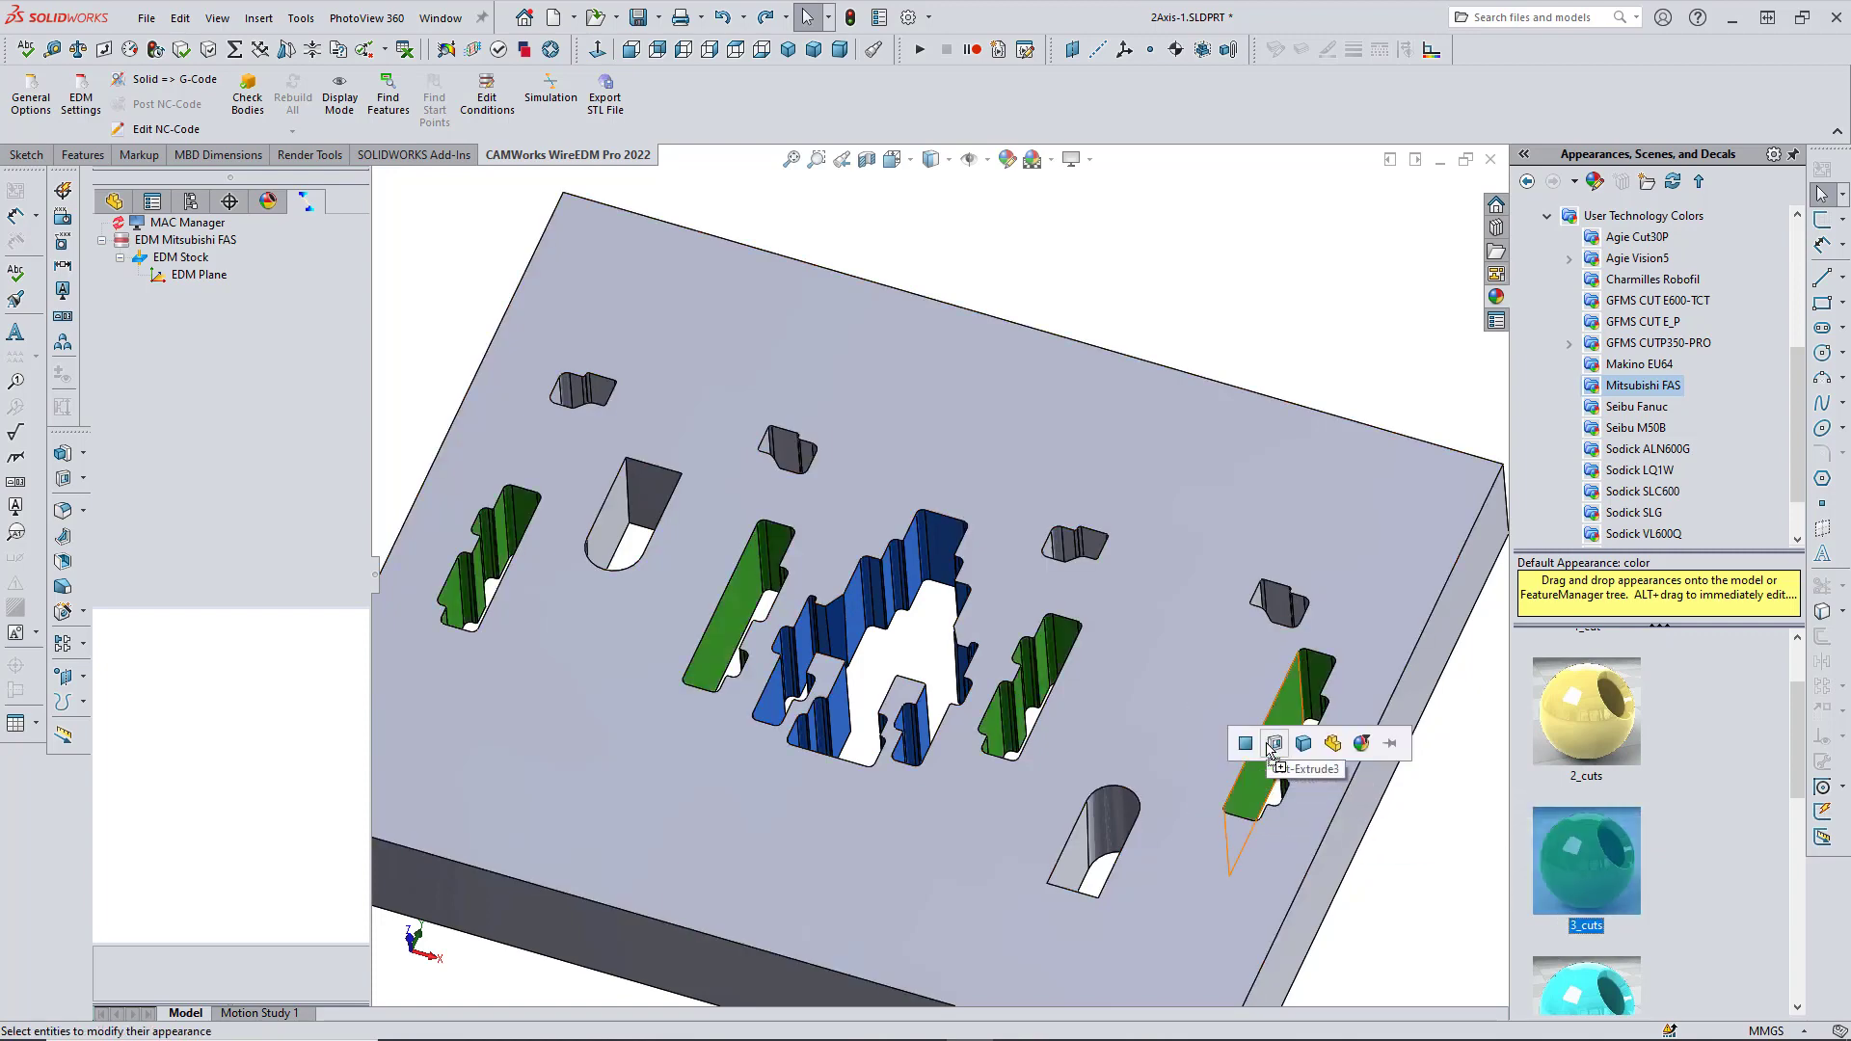
{"action": "left_click", "coordinate": [1272, 745]}
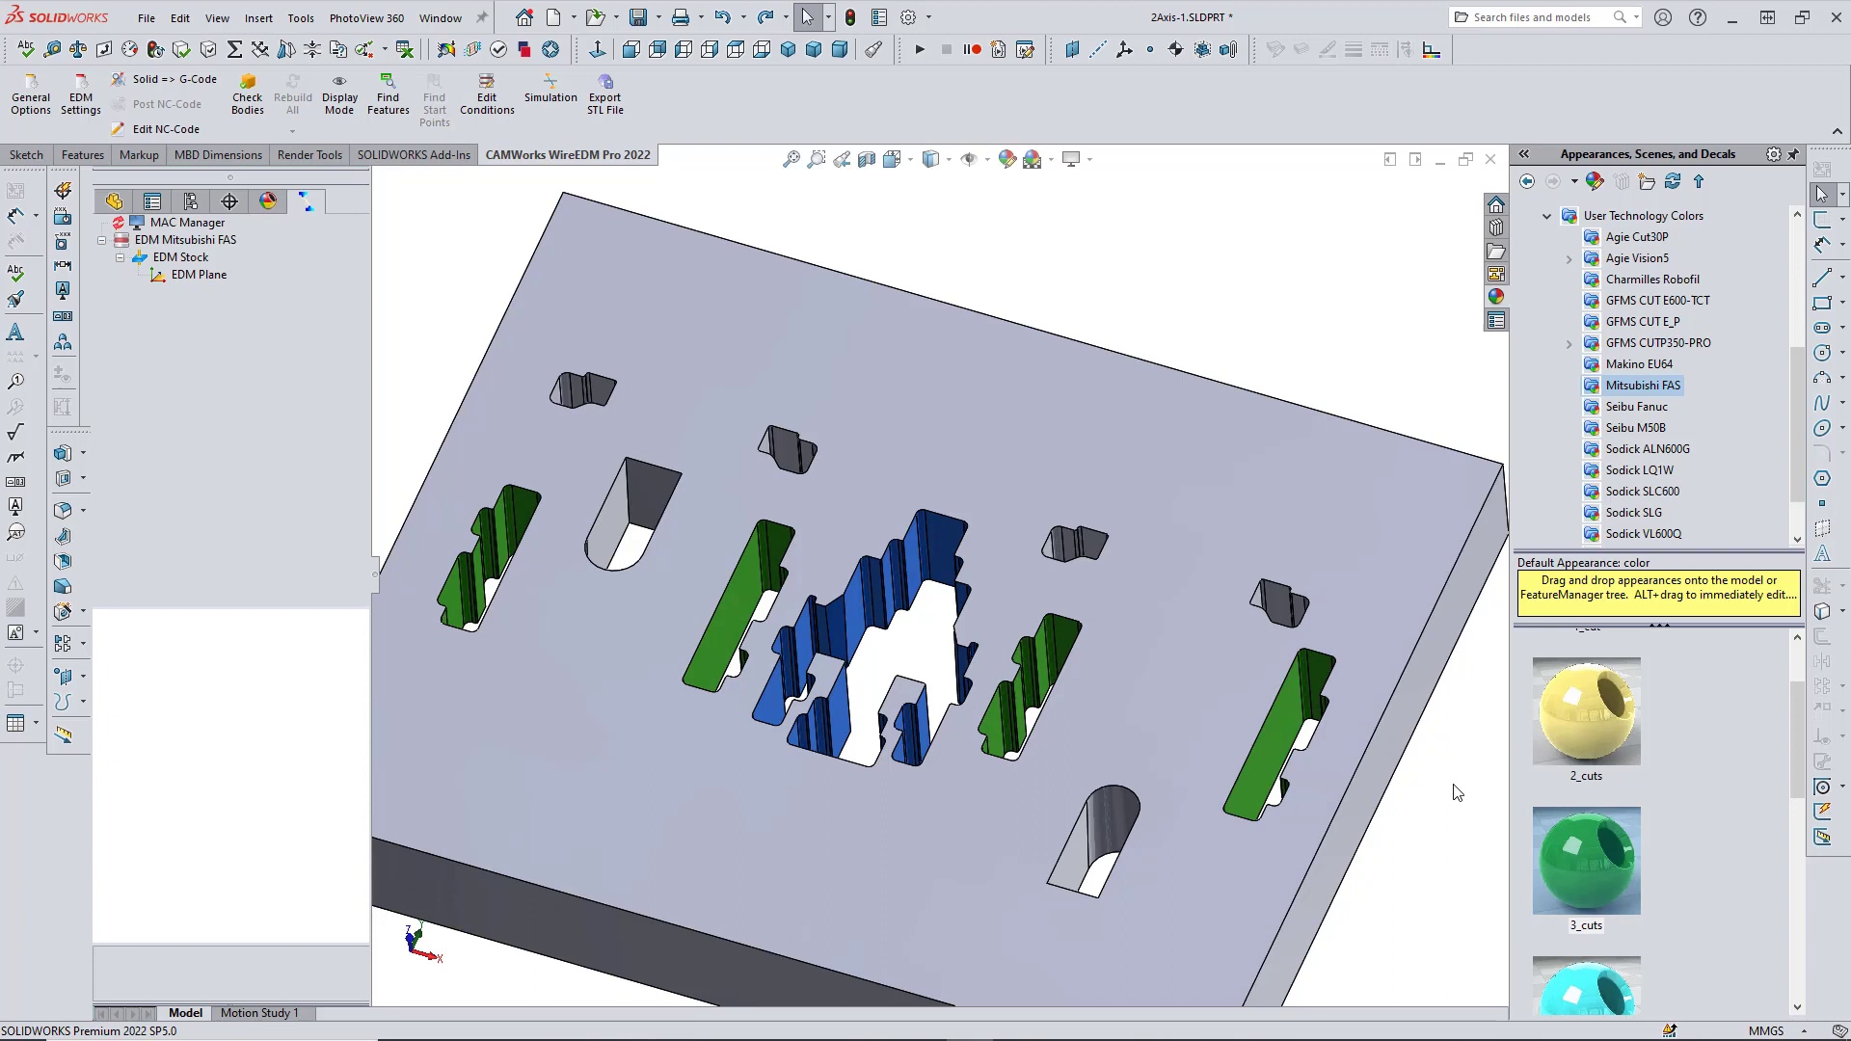
Apply Taper_1cut magenta to the Cut-Extrude4 rounded slots.
{"action": "scroll", "coordinate": [1799, 740], "scroll_direction": "down", "scroll_amount": 5}
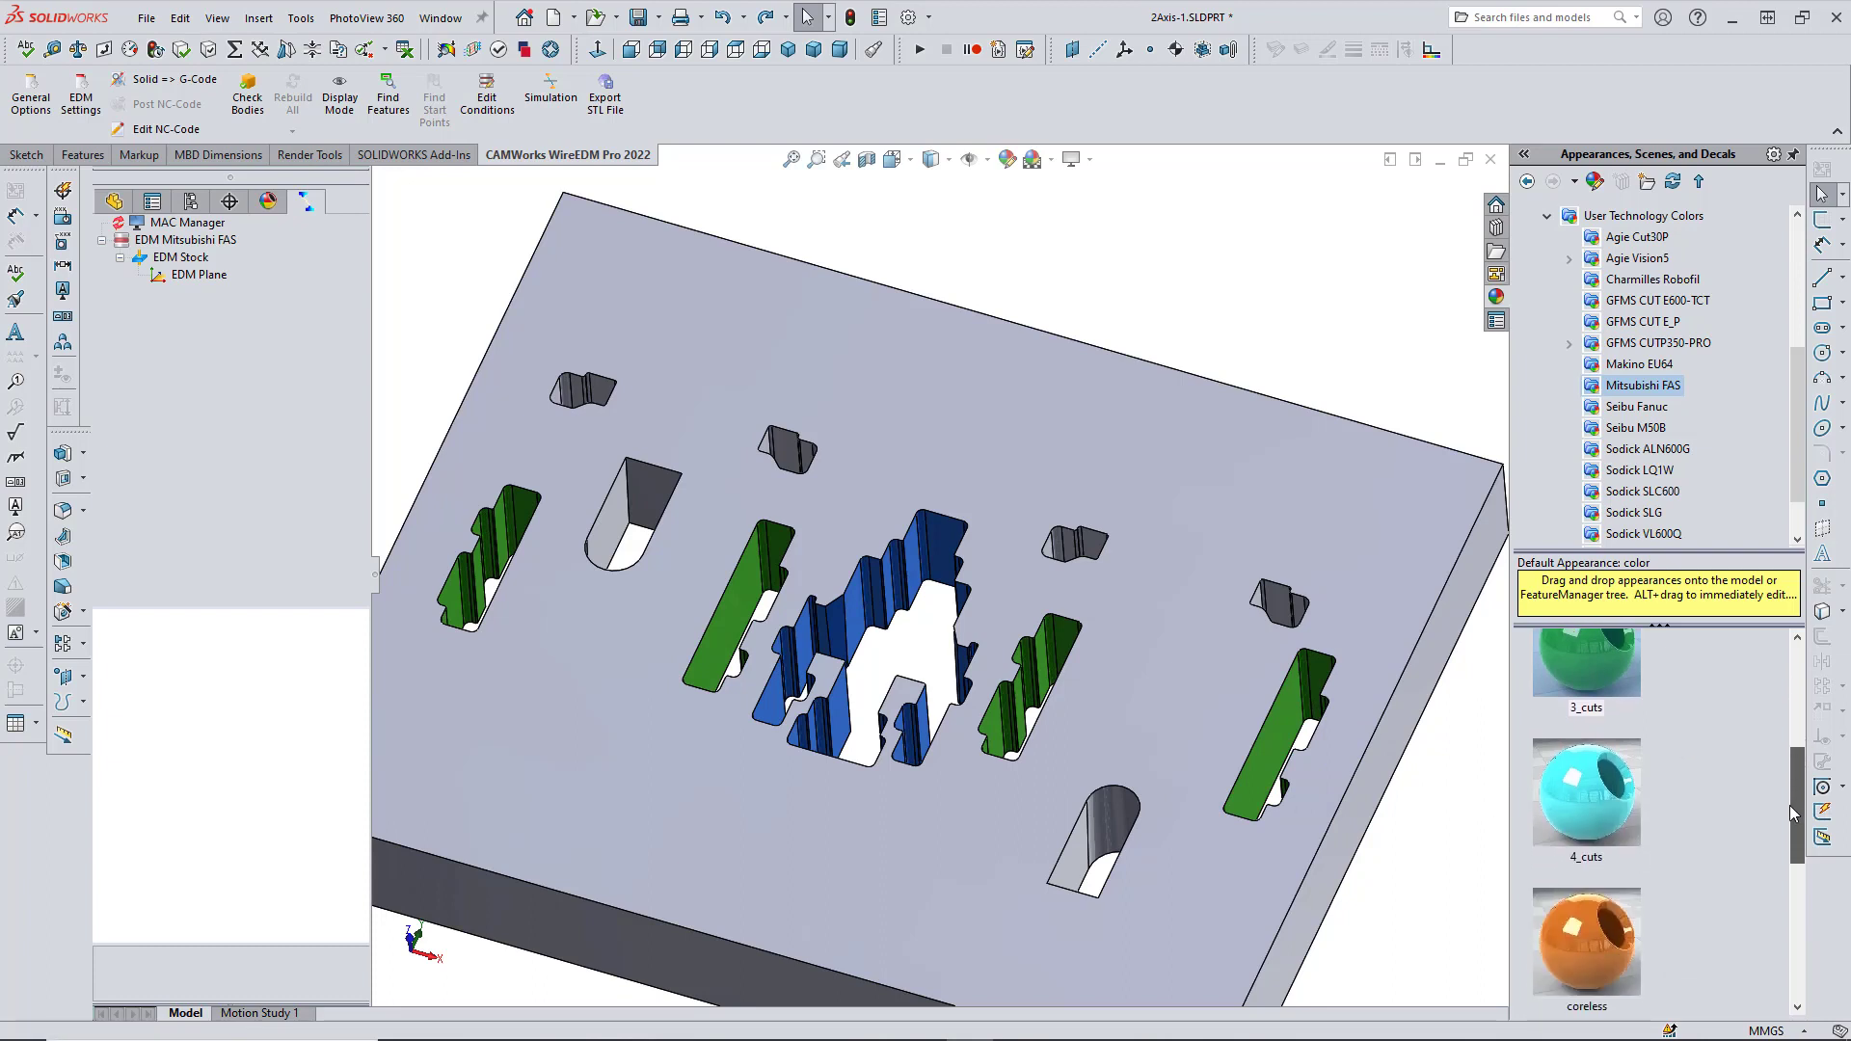
{"action": "scroll", "coordinate": [1765, 905], "scroll_direction": "down", "scroll_amount": 2}
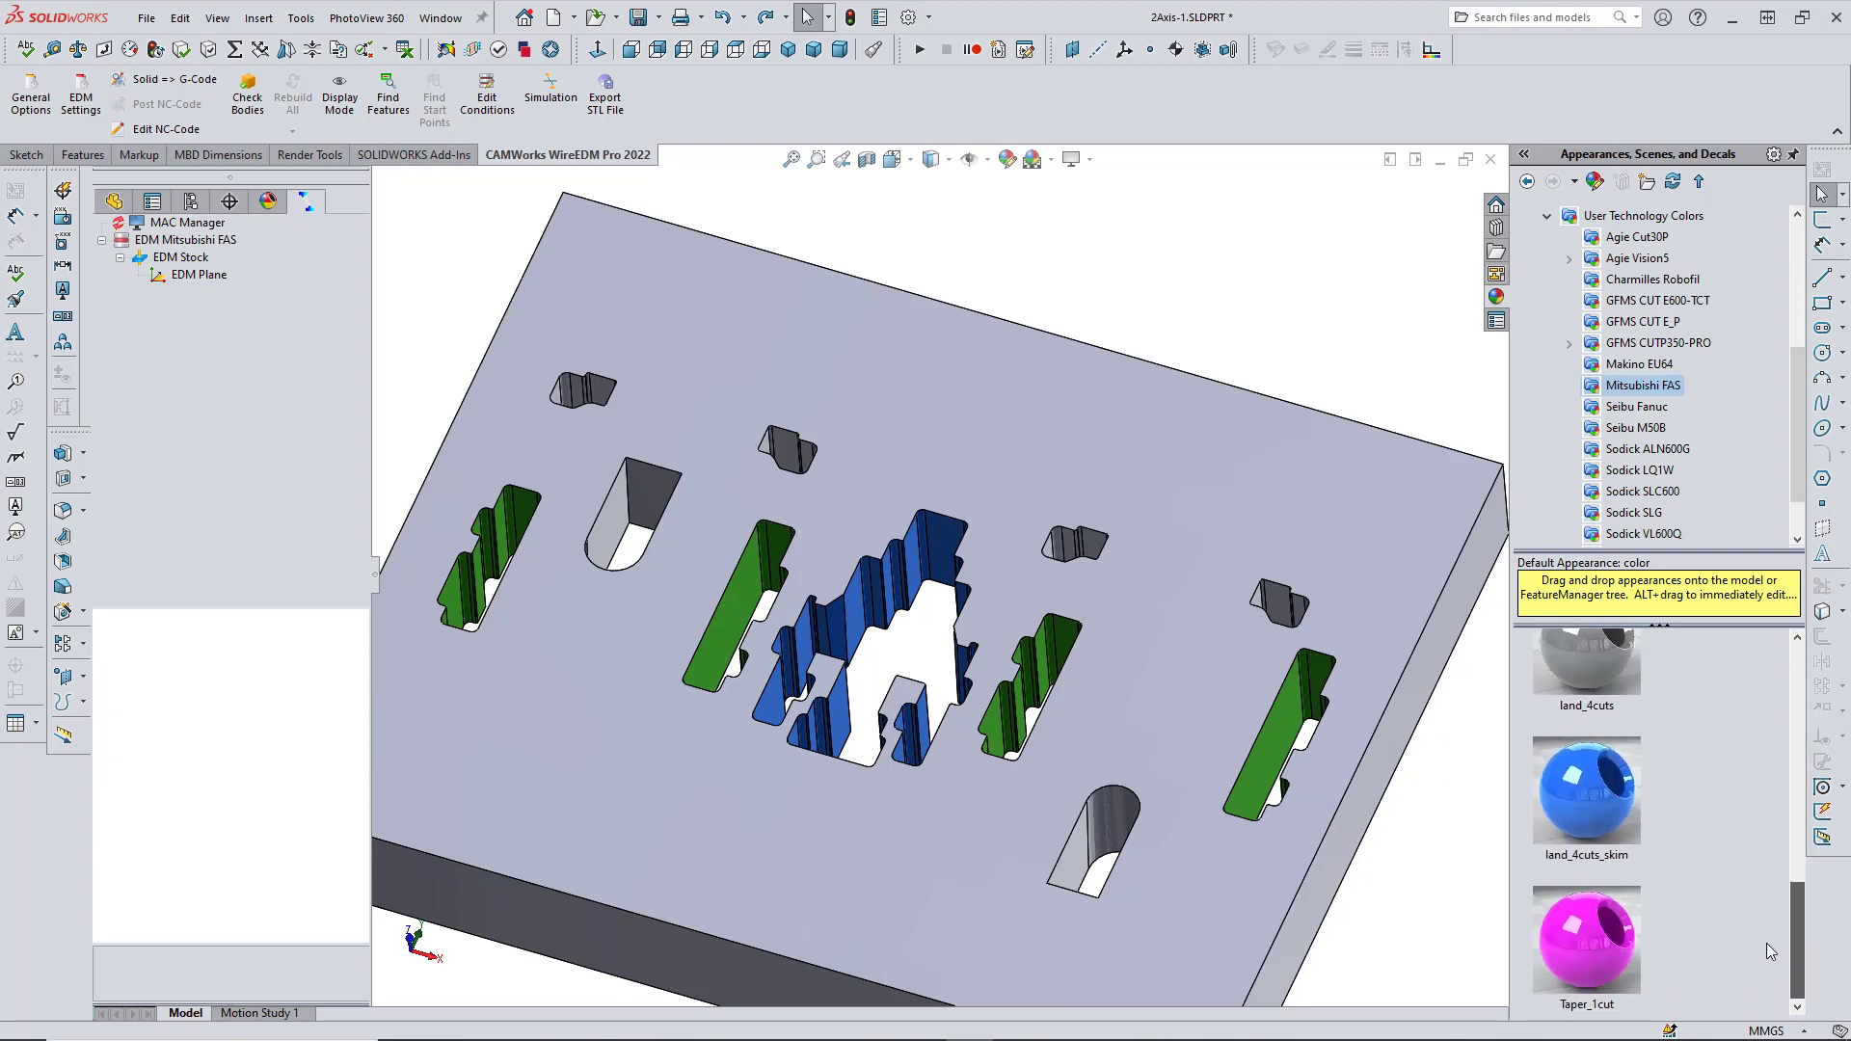
{"action": "left_click_drag", "start_coordinate": [1589, 946], "coordinate": [1118, 825]}
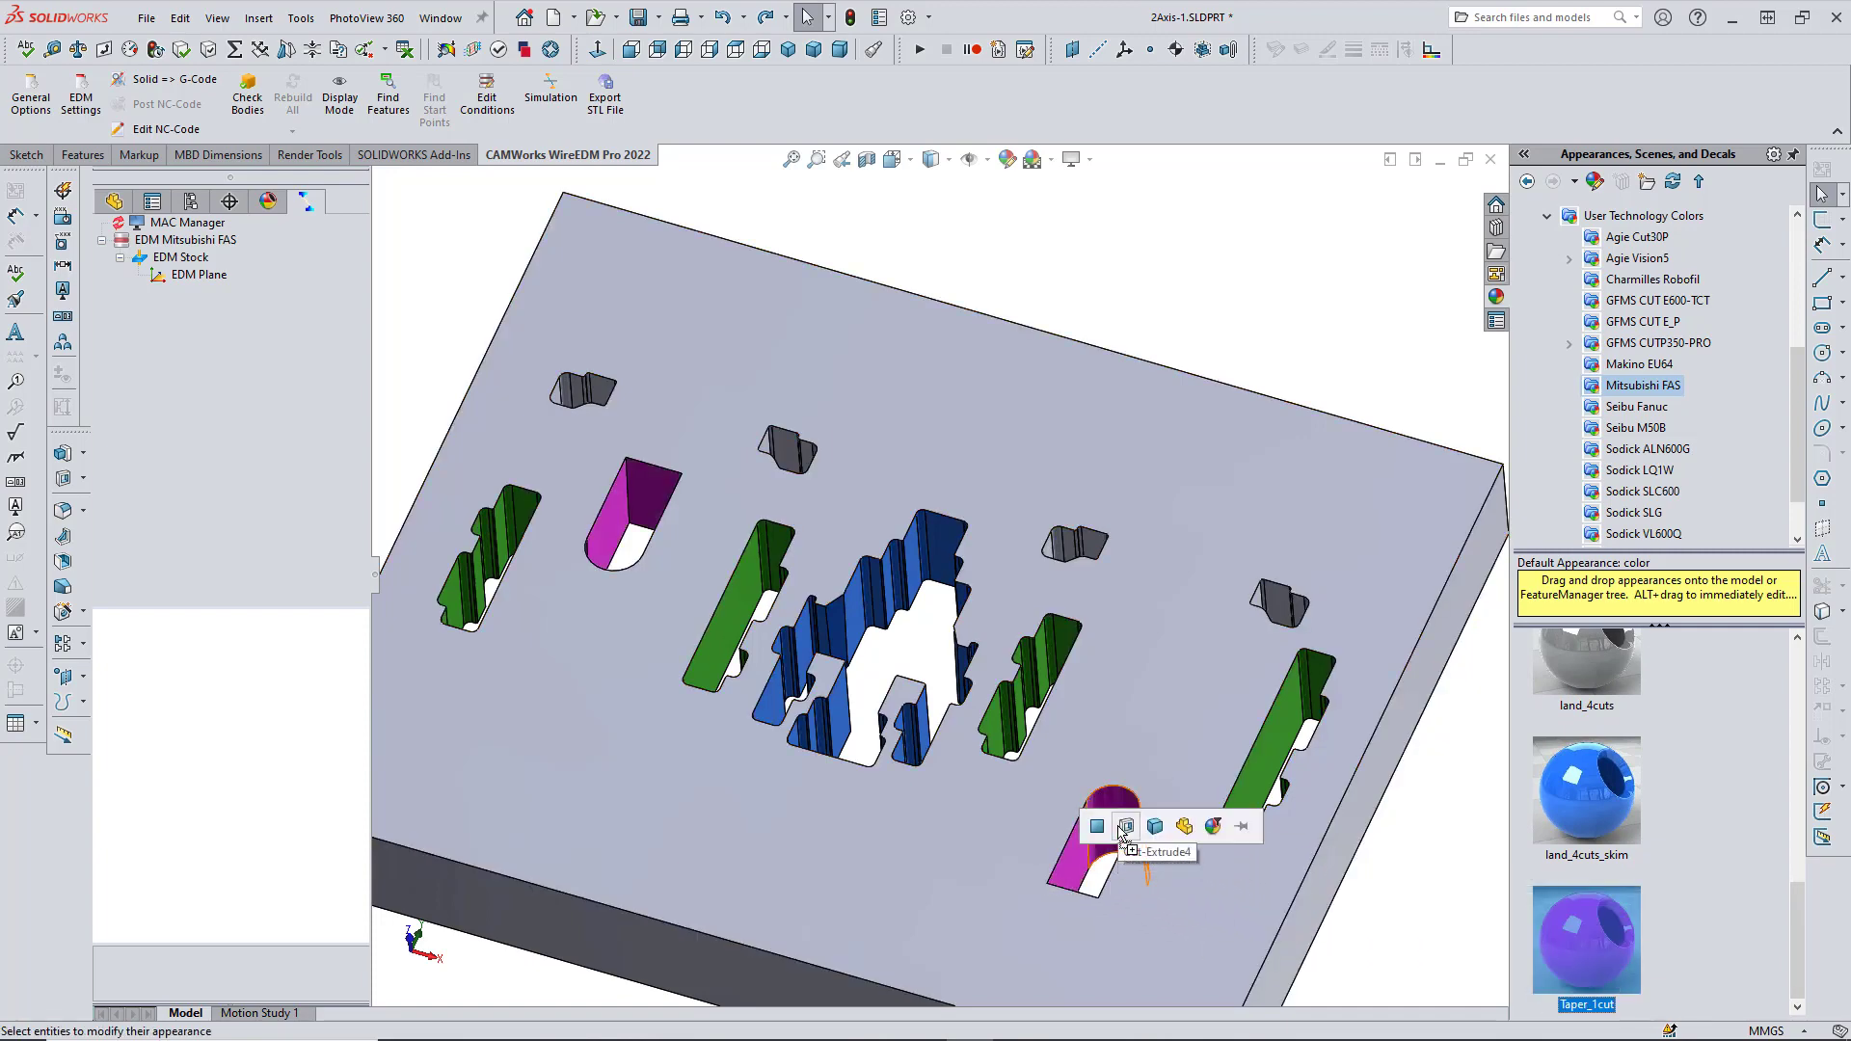
{"action": "left_click", "coordinate": [1124, 828]}
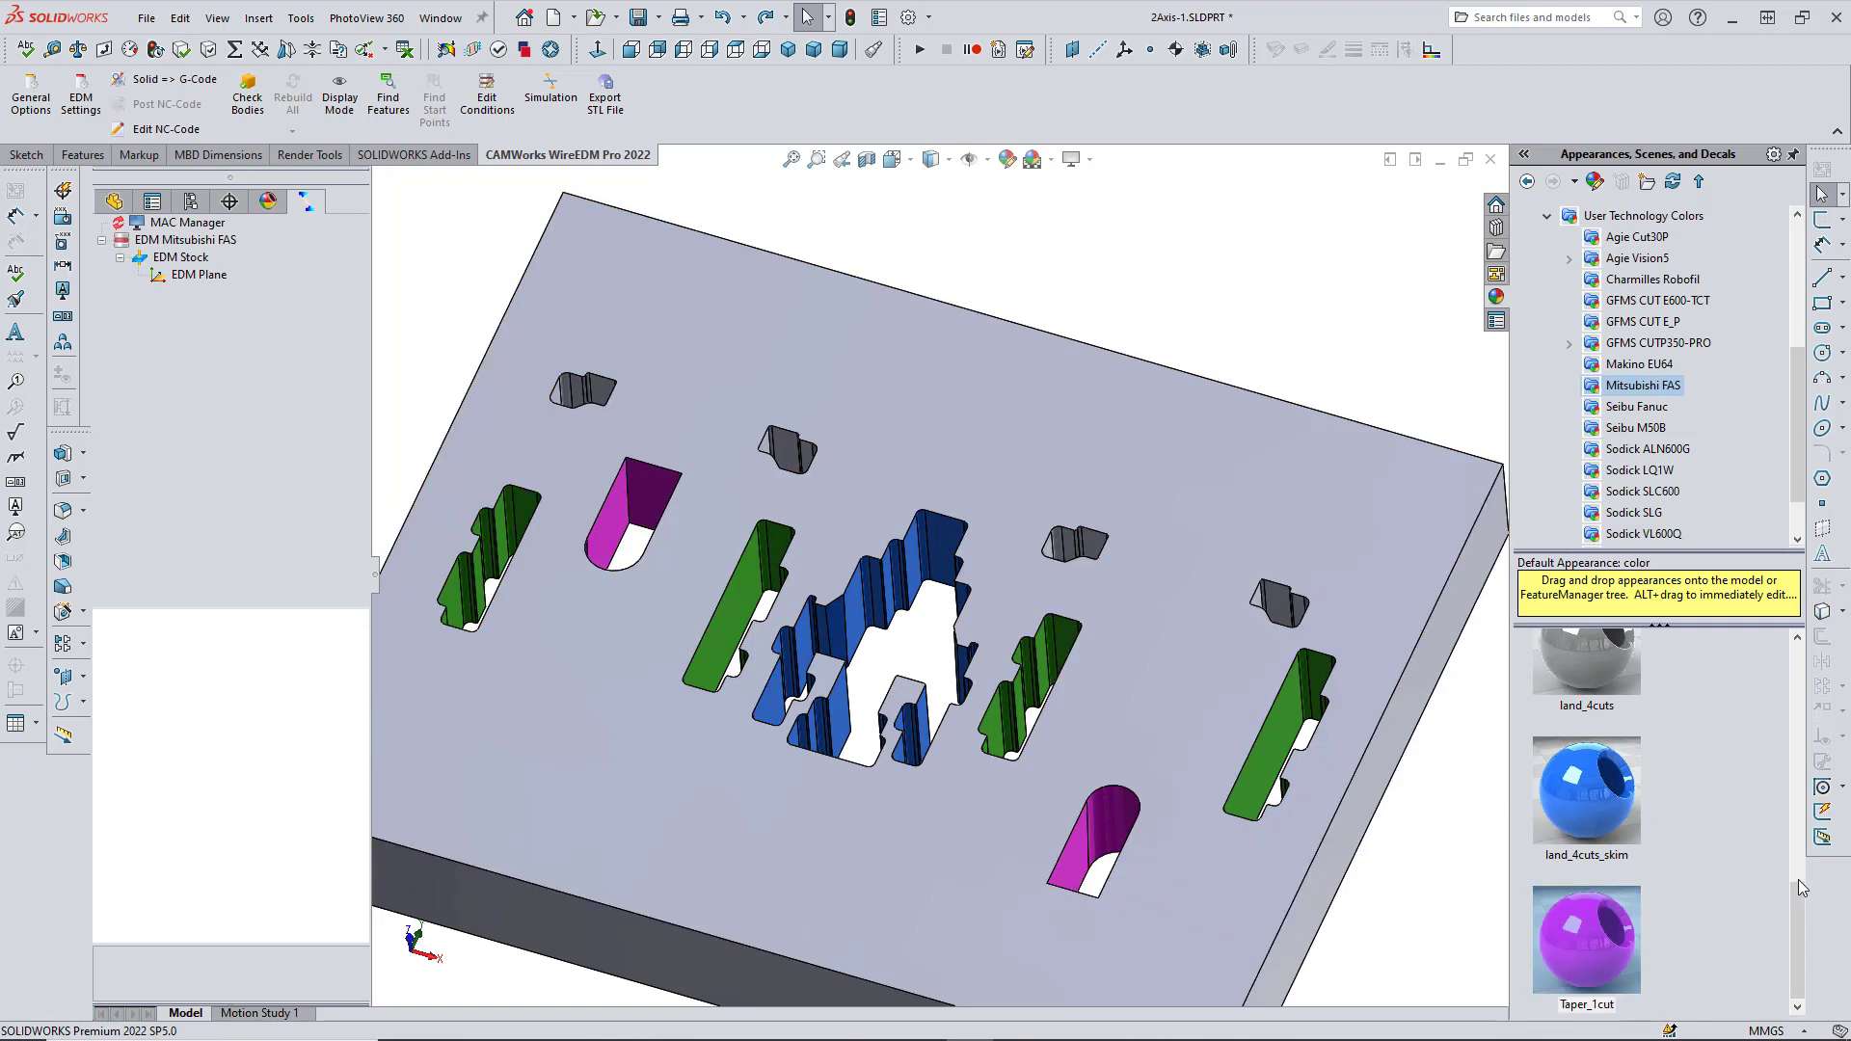
Apply the orange coreless appearance to all the small cut pockets.
{"action": "left_click_drag", "start_coordinate": [1795, 895], "coordinate": [1770, 789]}
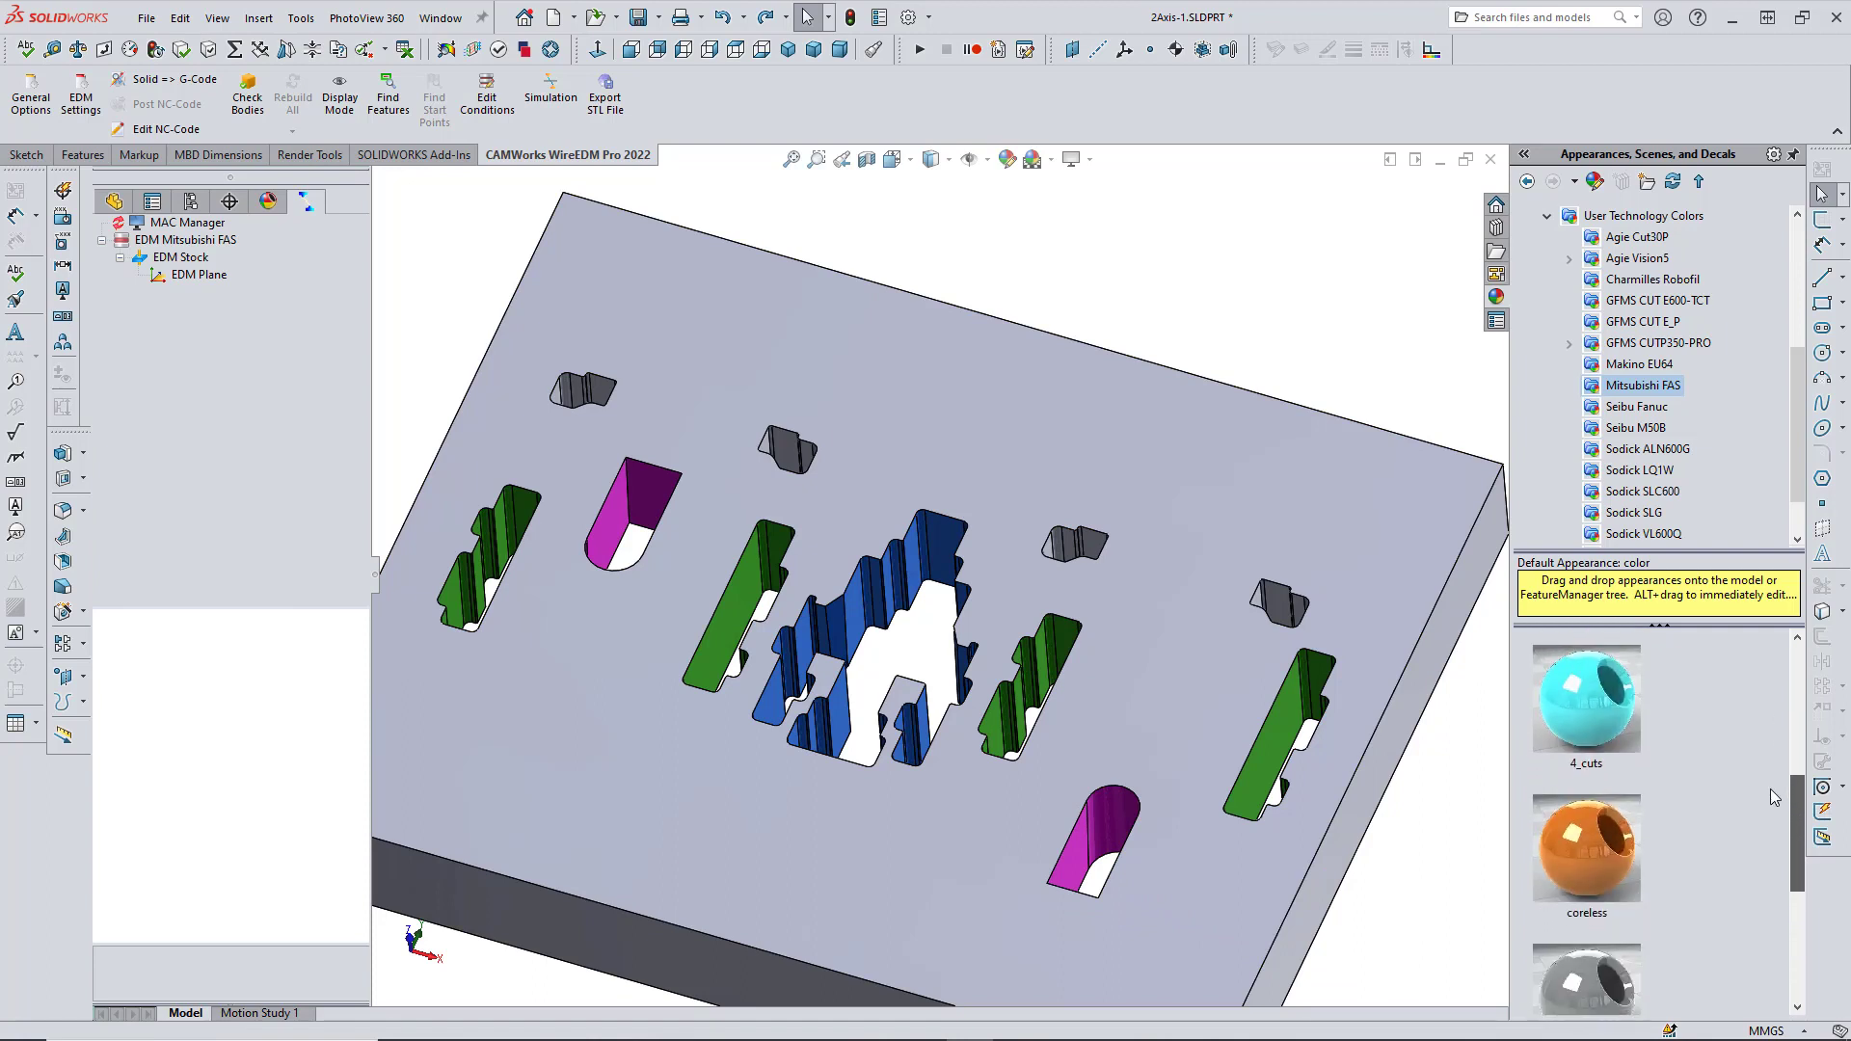
{"action": "mouse_move", "coordinate": [1576, 864]}
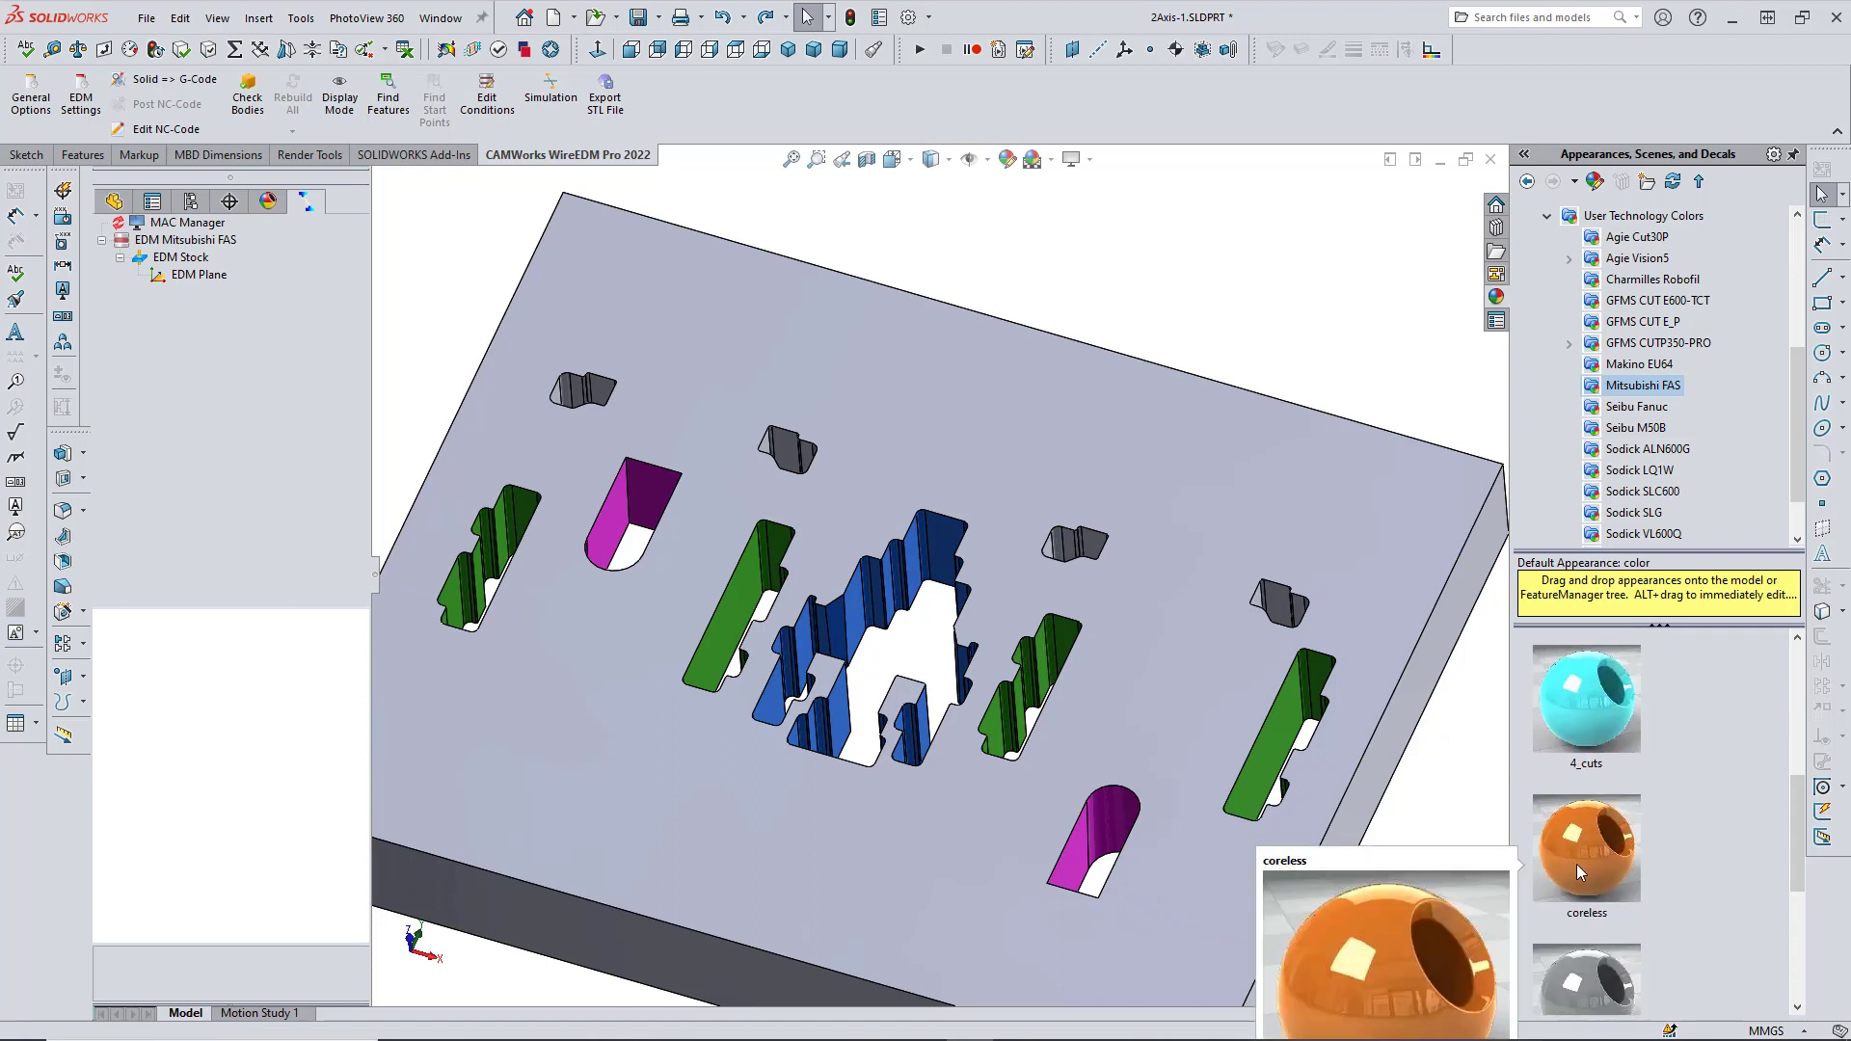
{"action": "left_click_drag", "start_coordinate": [1576, 864], "coordinate": [1280, 605]}
{"action": "left_click", "coordinate": [1282, 611]}
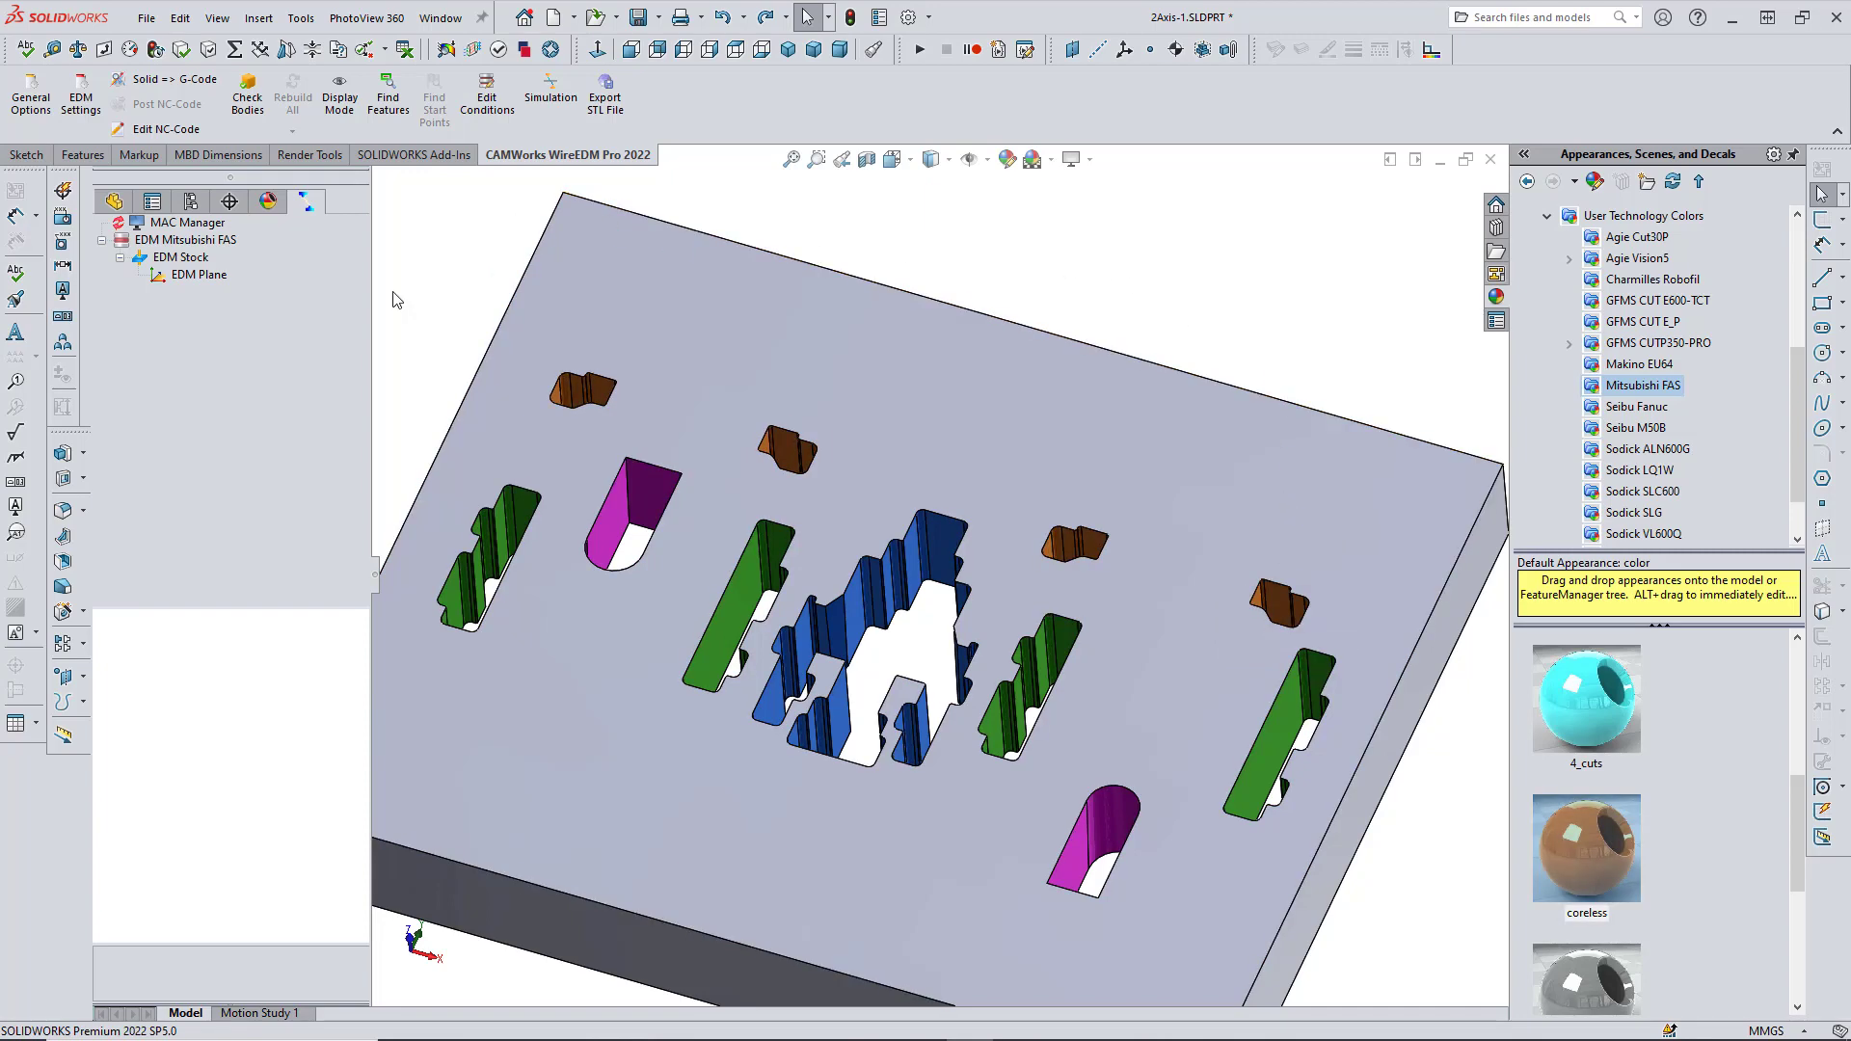
Enable Find UseType on the EDM Plane and run Find Features.
{"action": "left_click", "coordinate": [210, 280]}
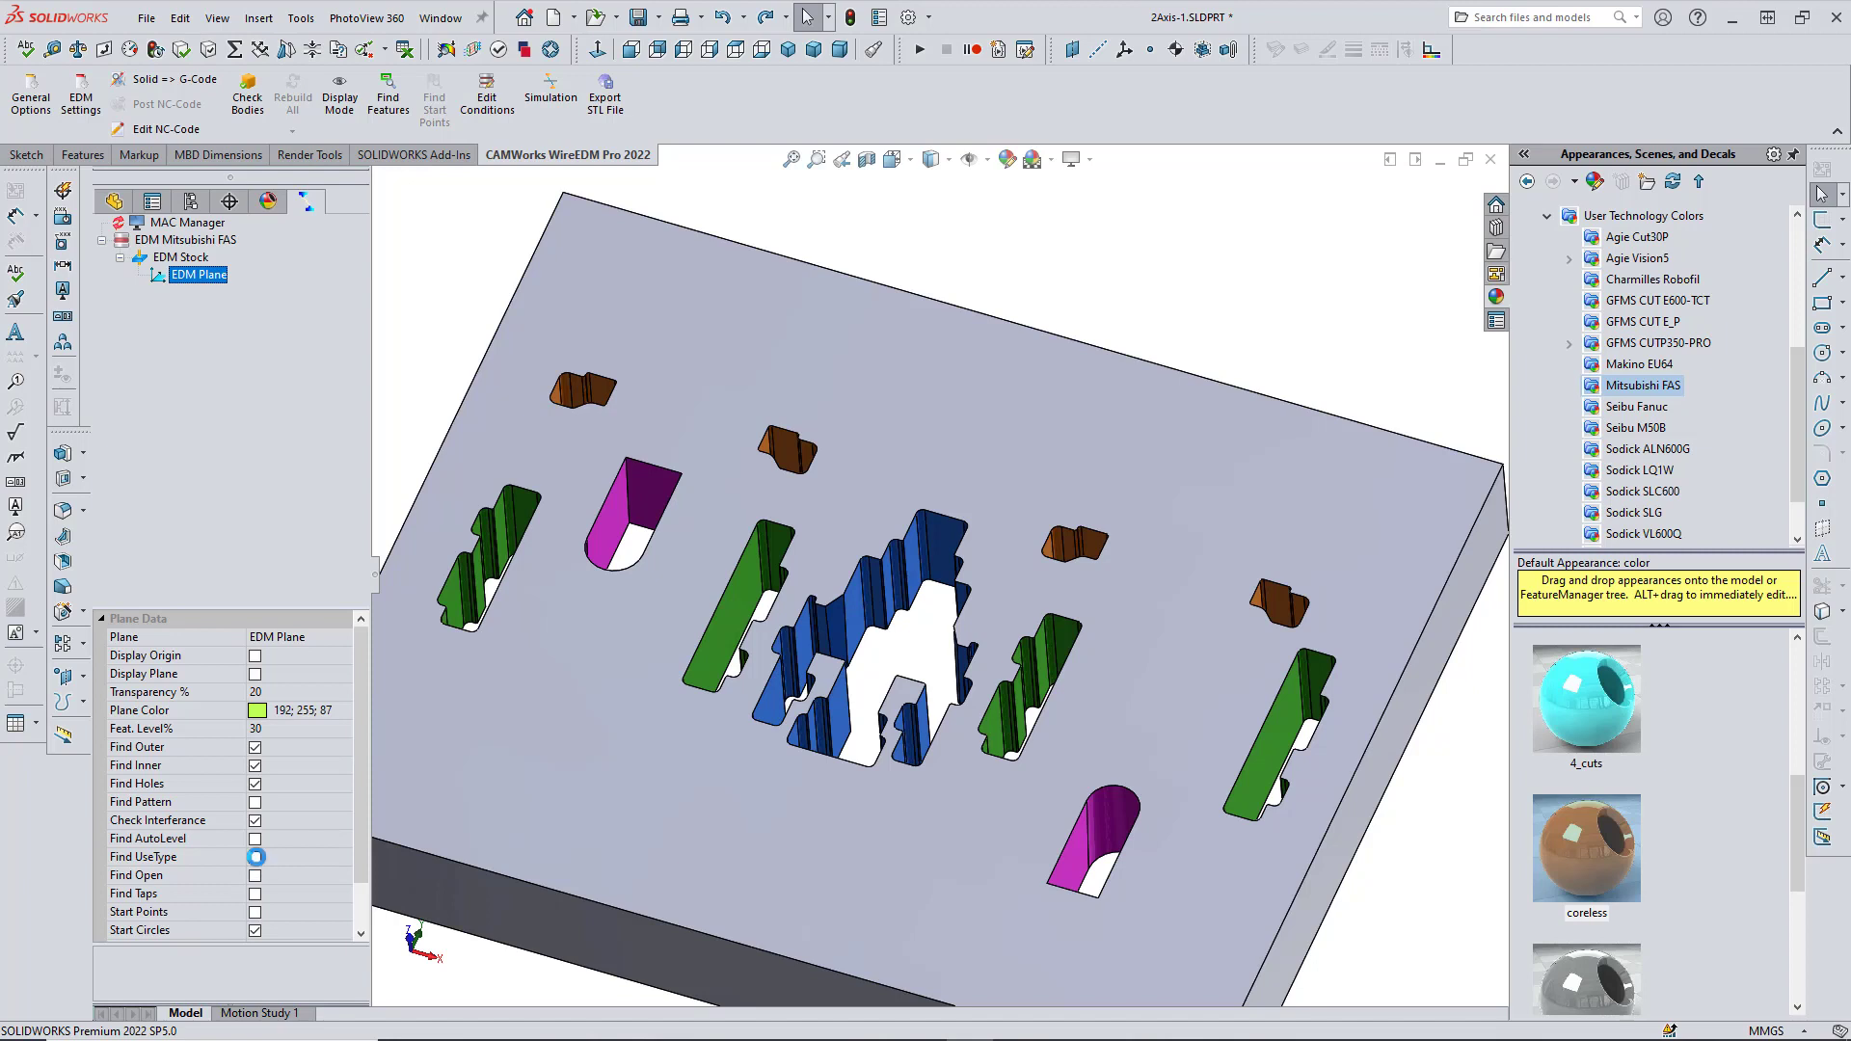
{"action": "left_click", "coordinate": [256, 857]}
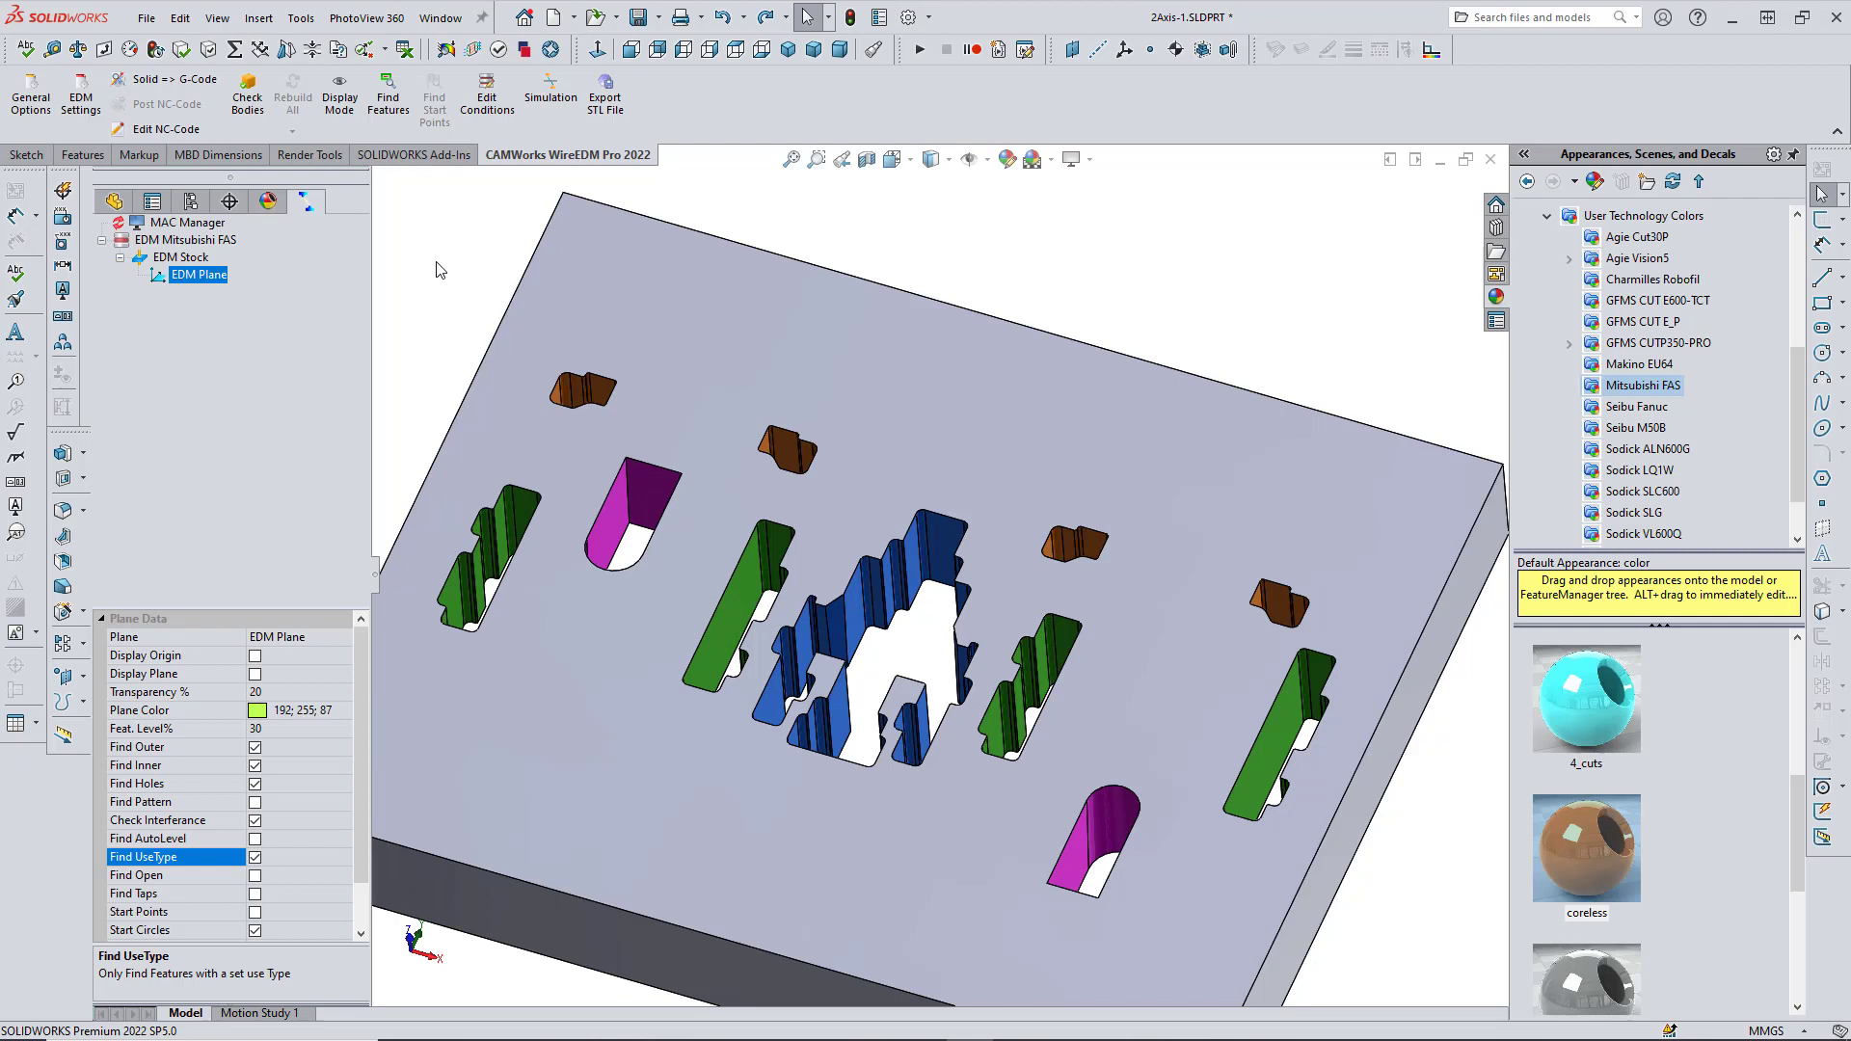
{"action": "left_click", "coordinate": [390, 94]}
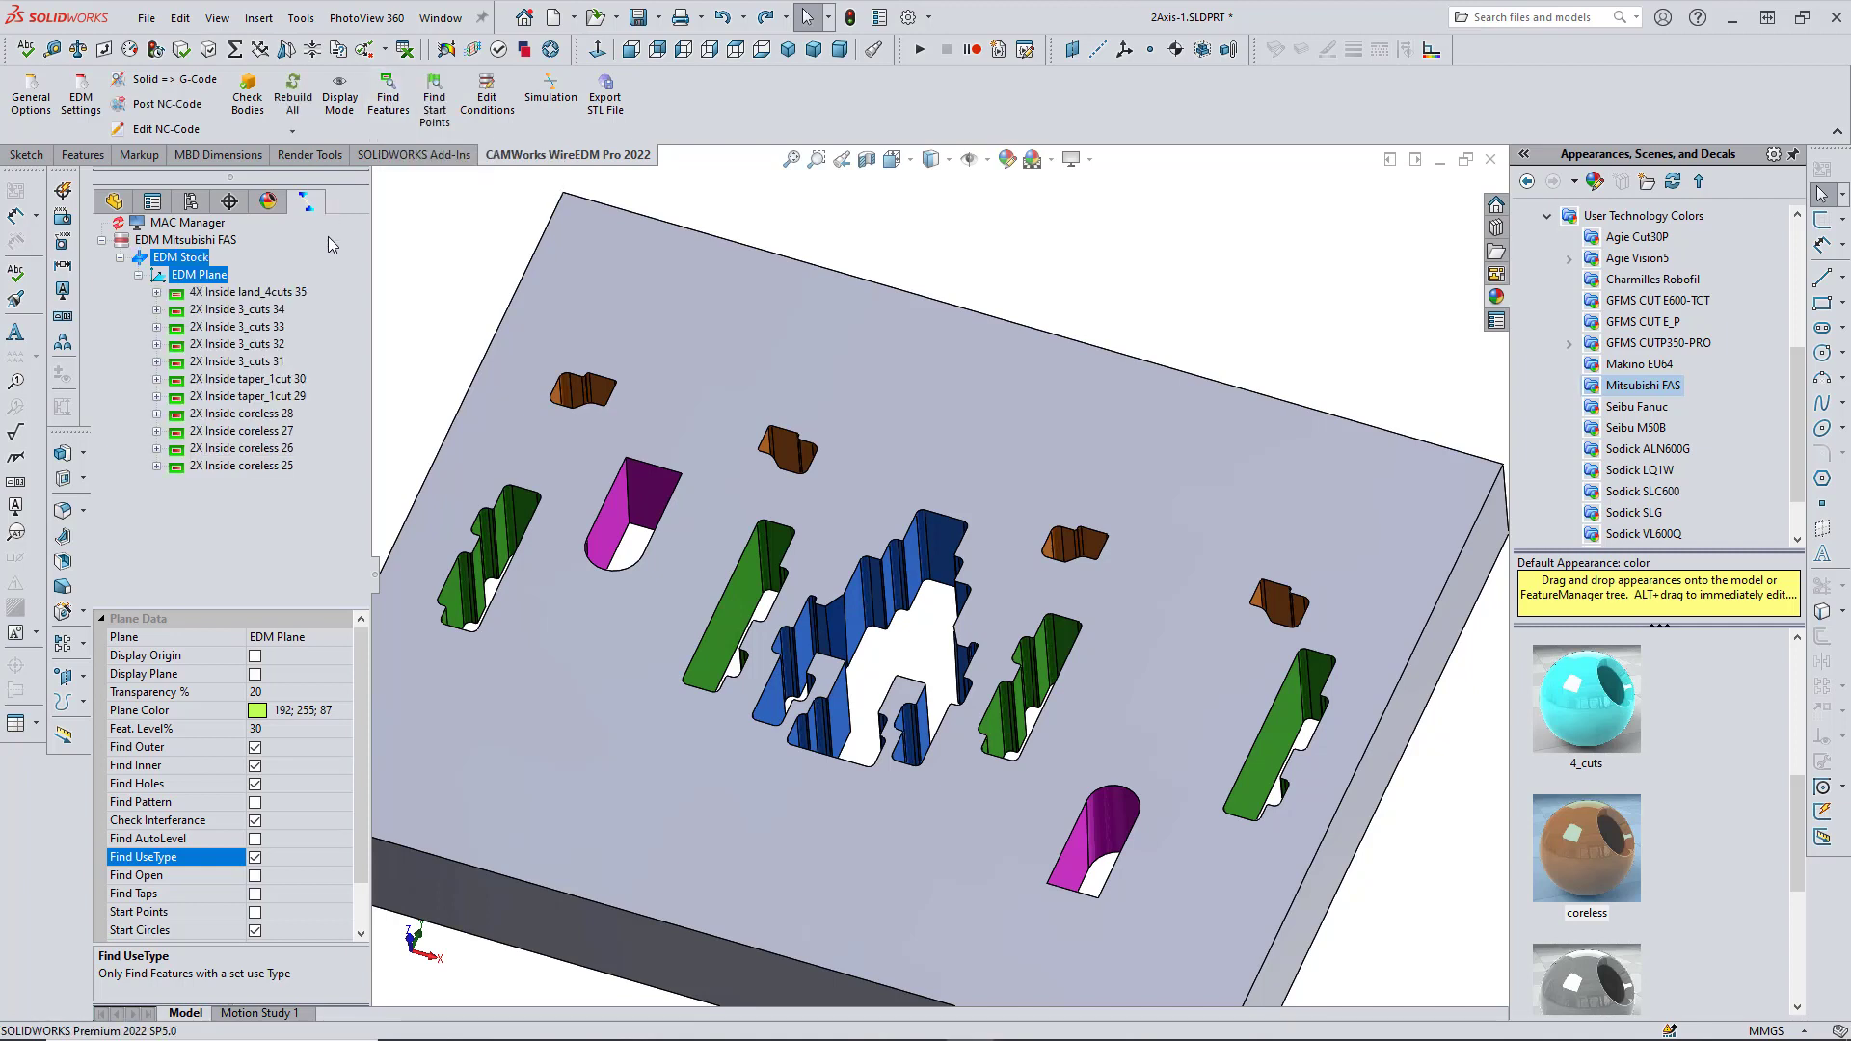
{"action": "left_click", "coordinate": [294, 294]}
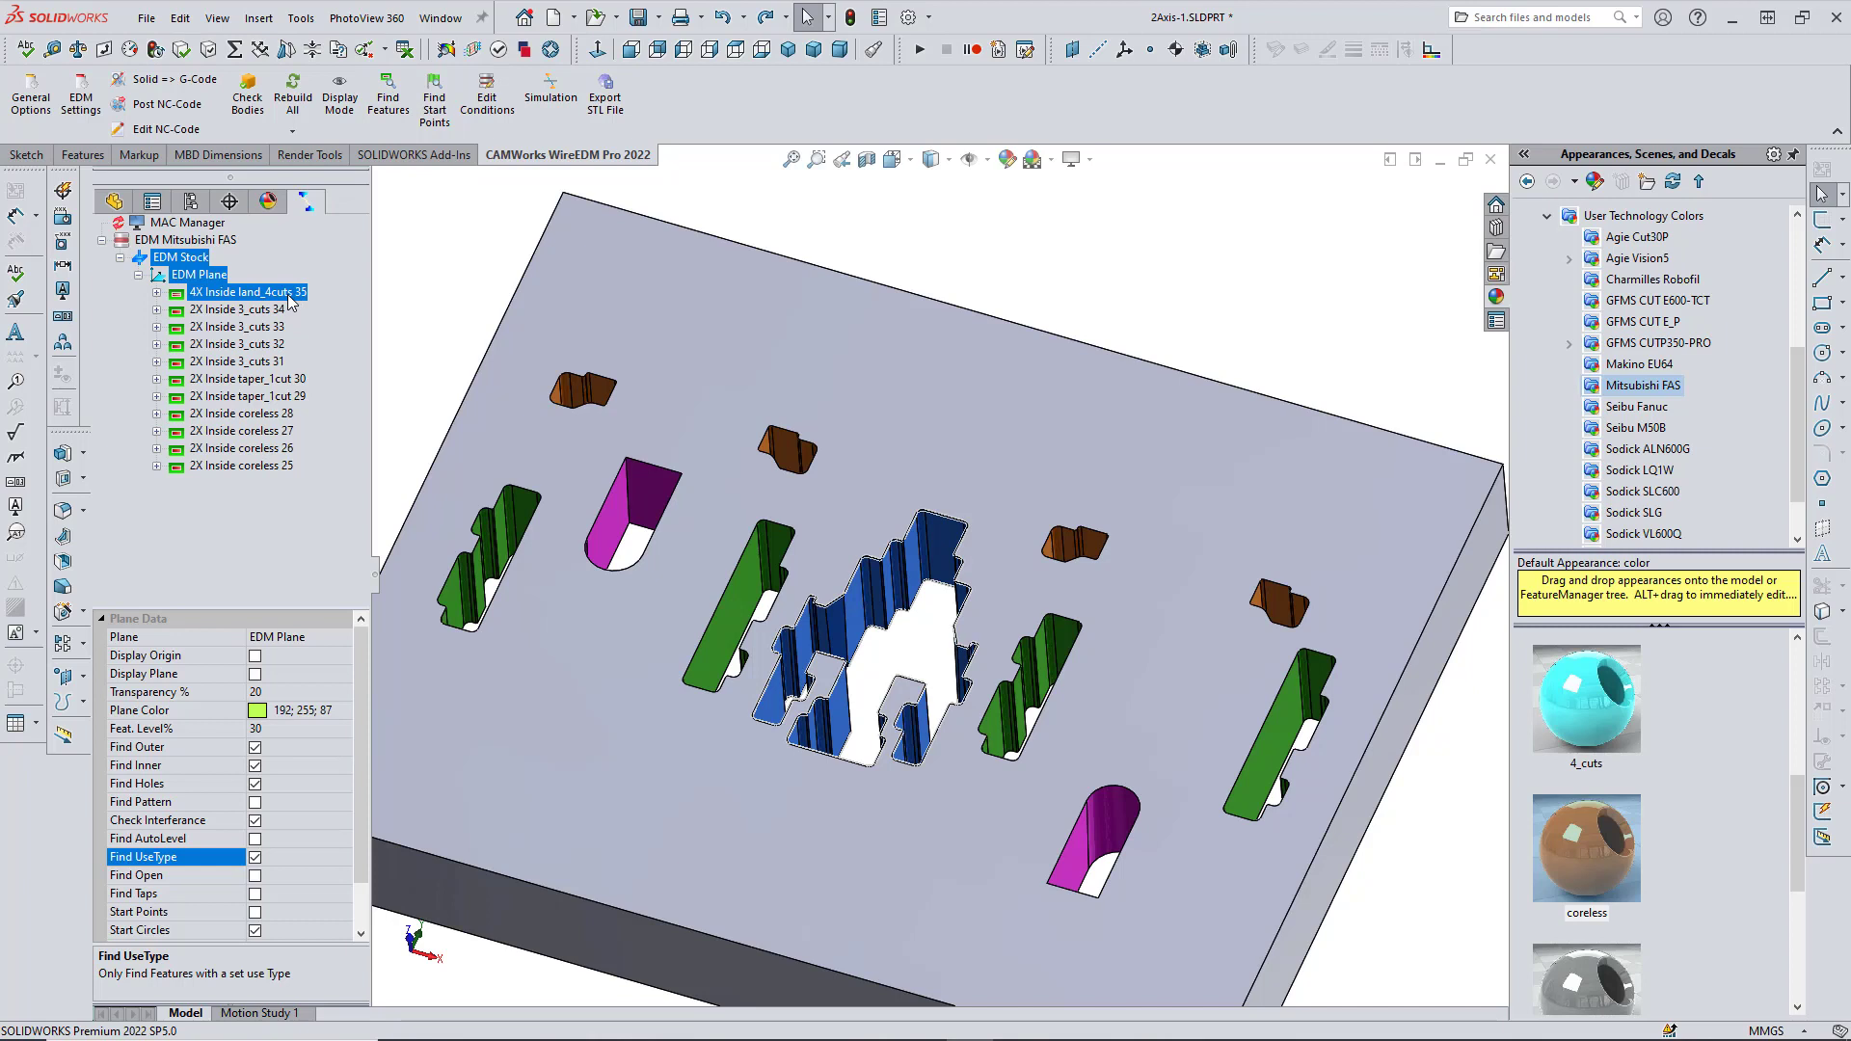
{"action": "left_click", "coordinate": [284, 311]}
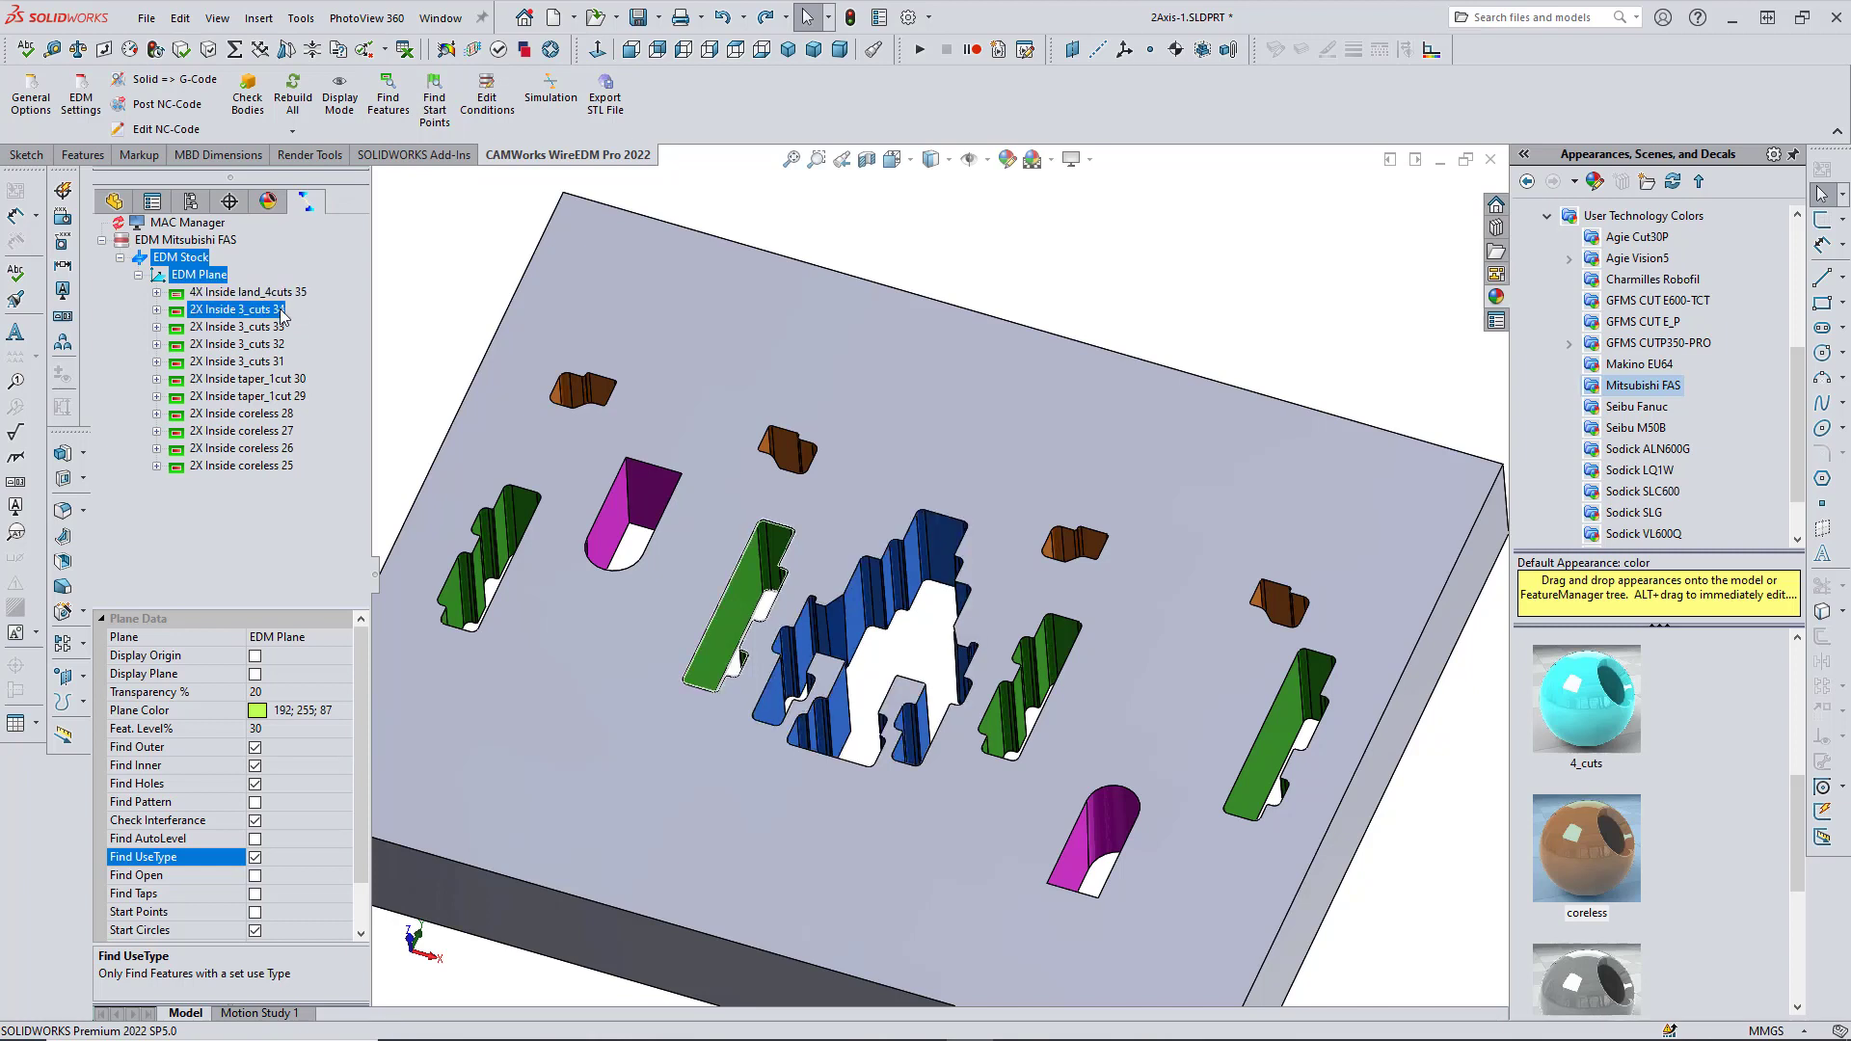
{"action": "left_click", "coordinate": [277, 329]}
{"action": "left_click", "coordinate": [277, 346]}
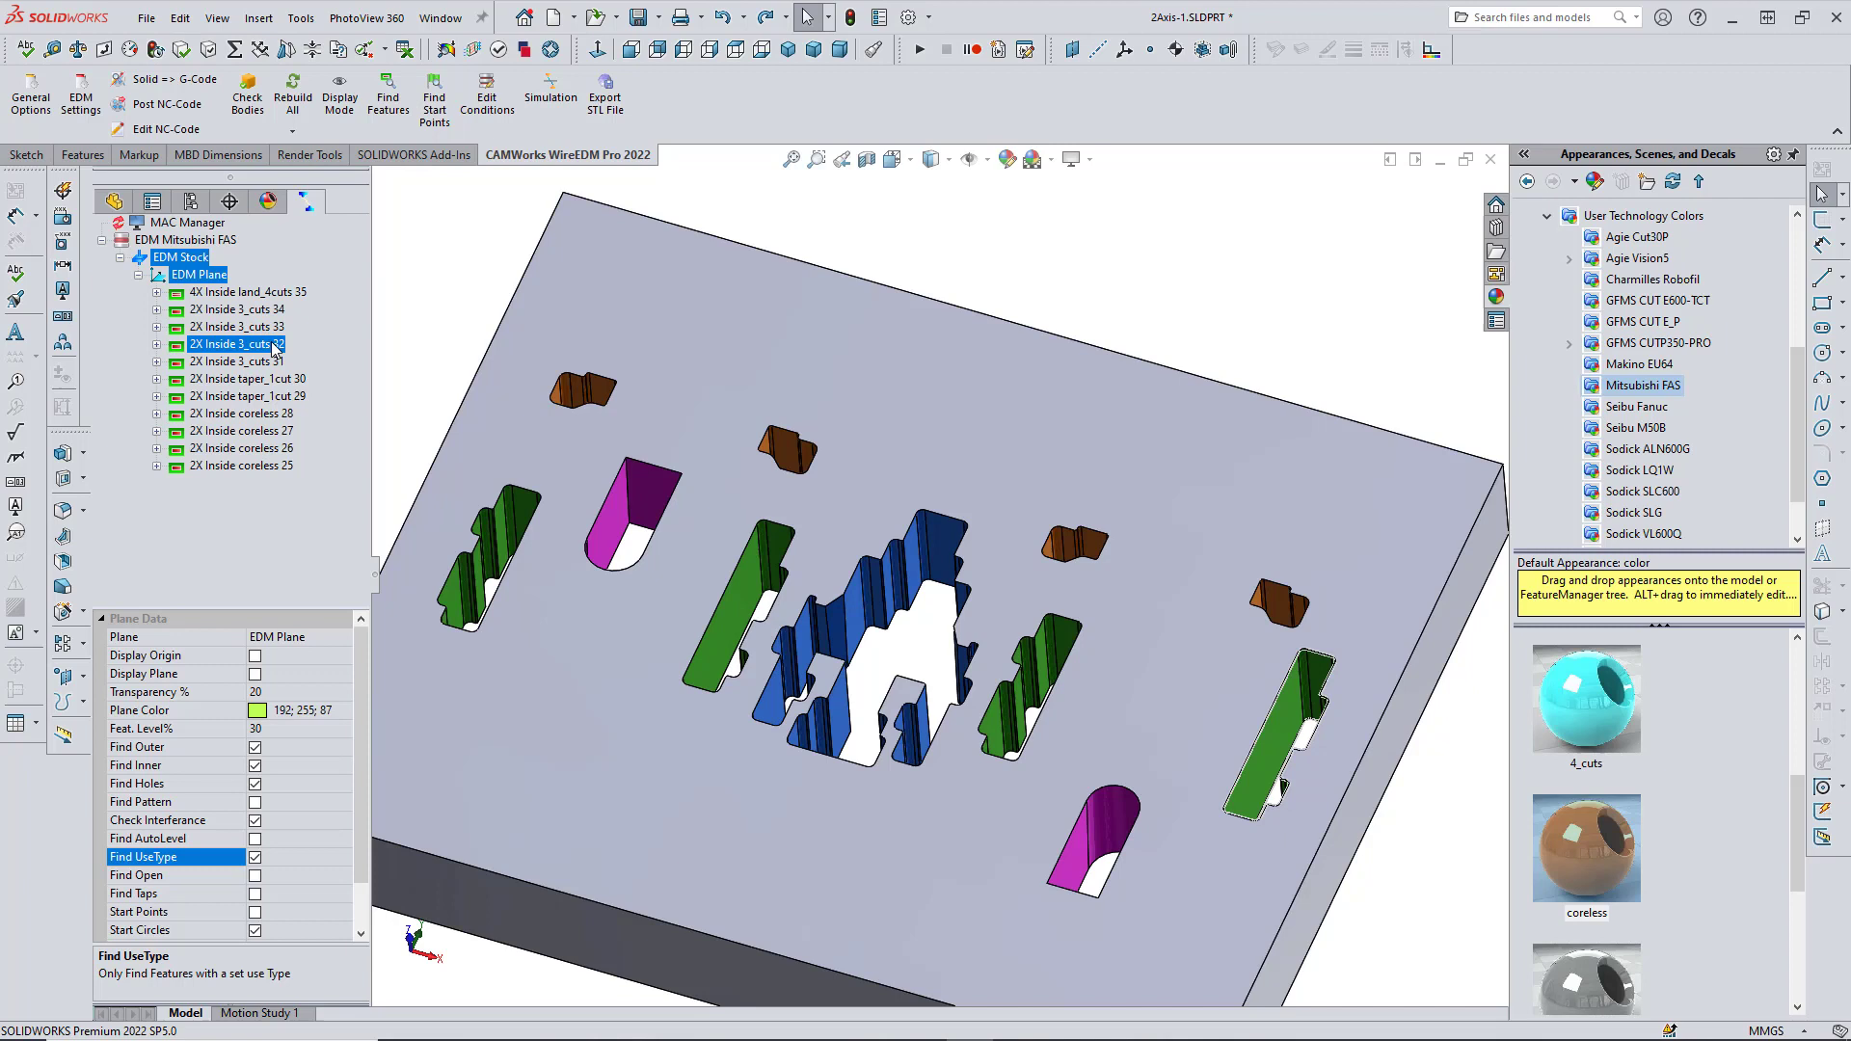
{"action": "left_click", "coordinate": [275, 361]}
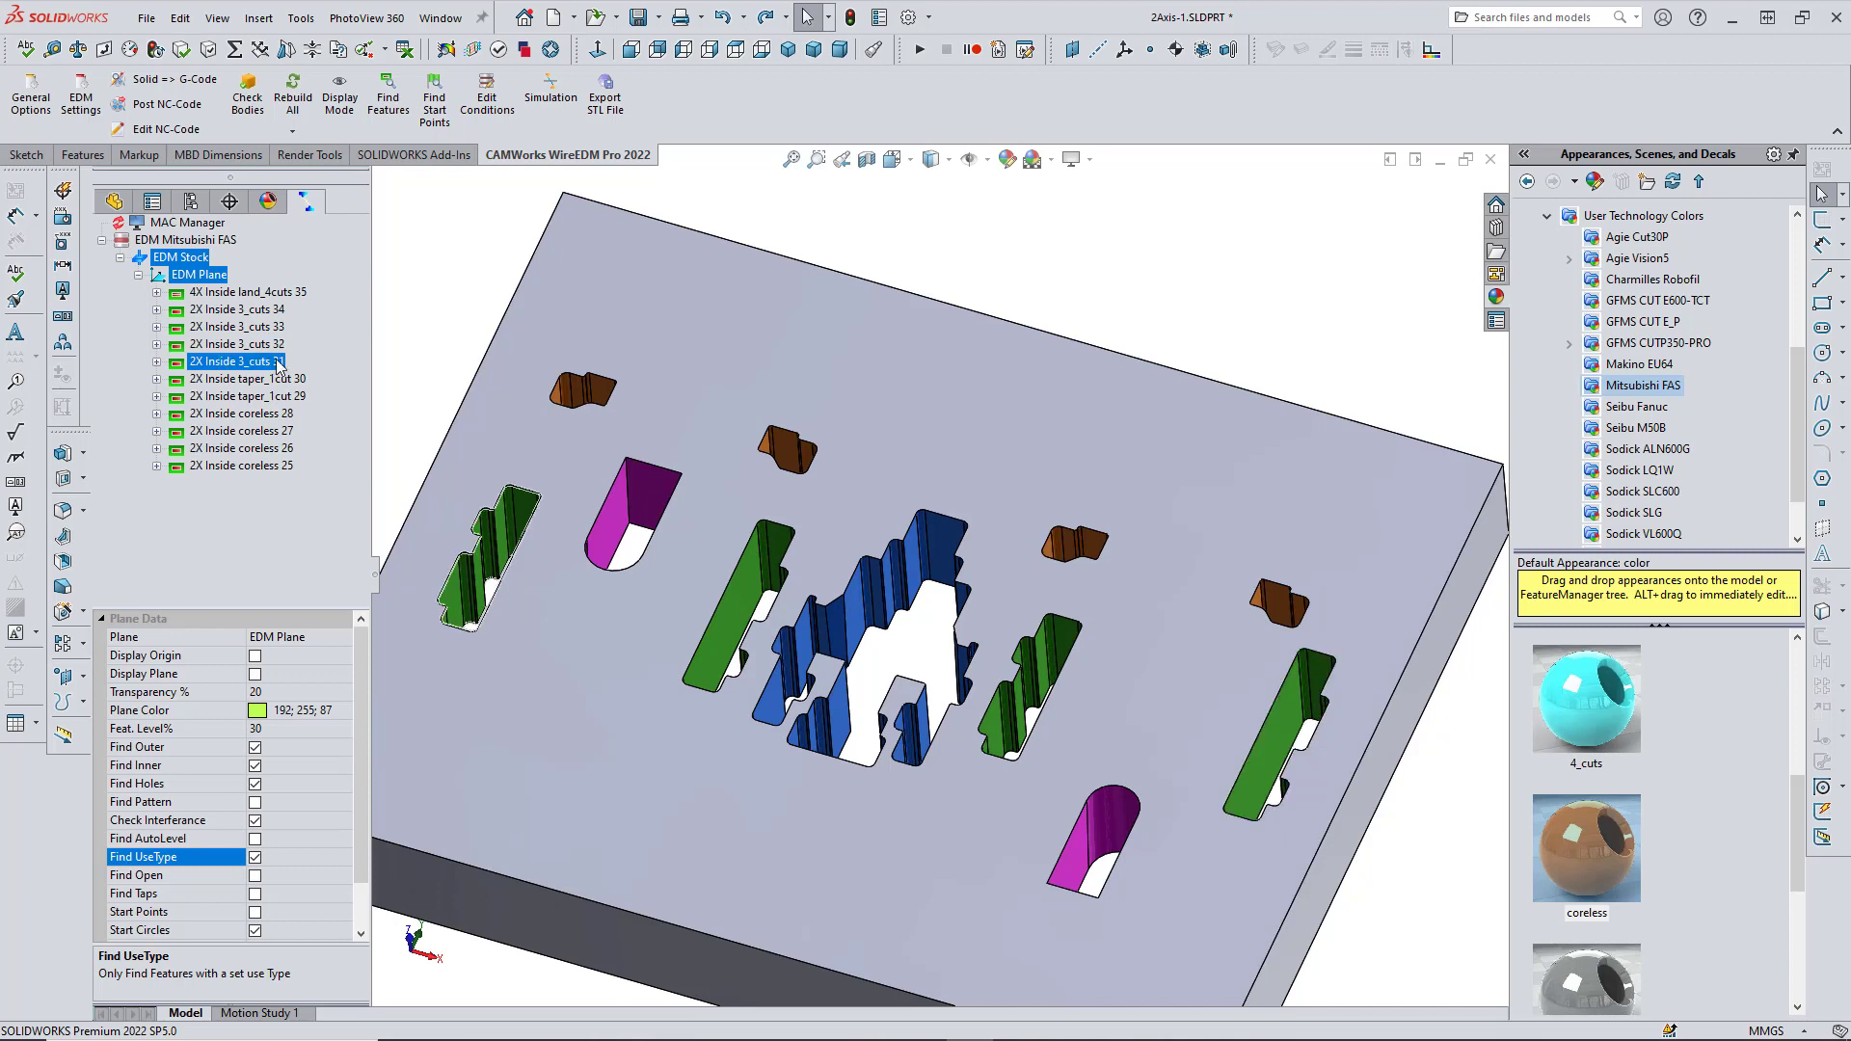
{"action": "left_click", "coordinate": [289, 381]}
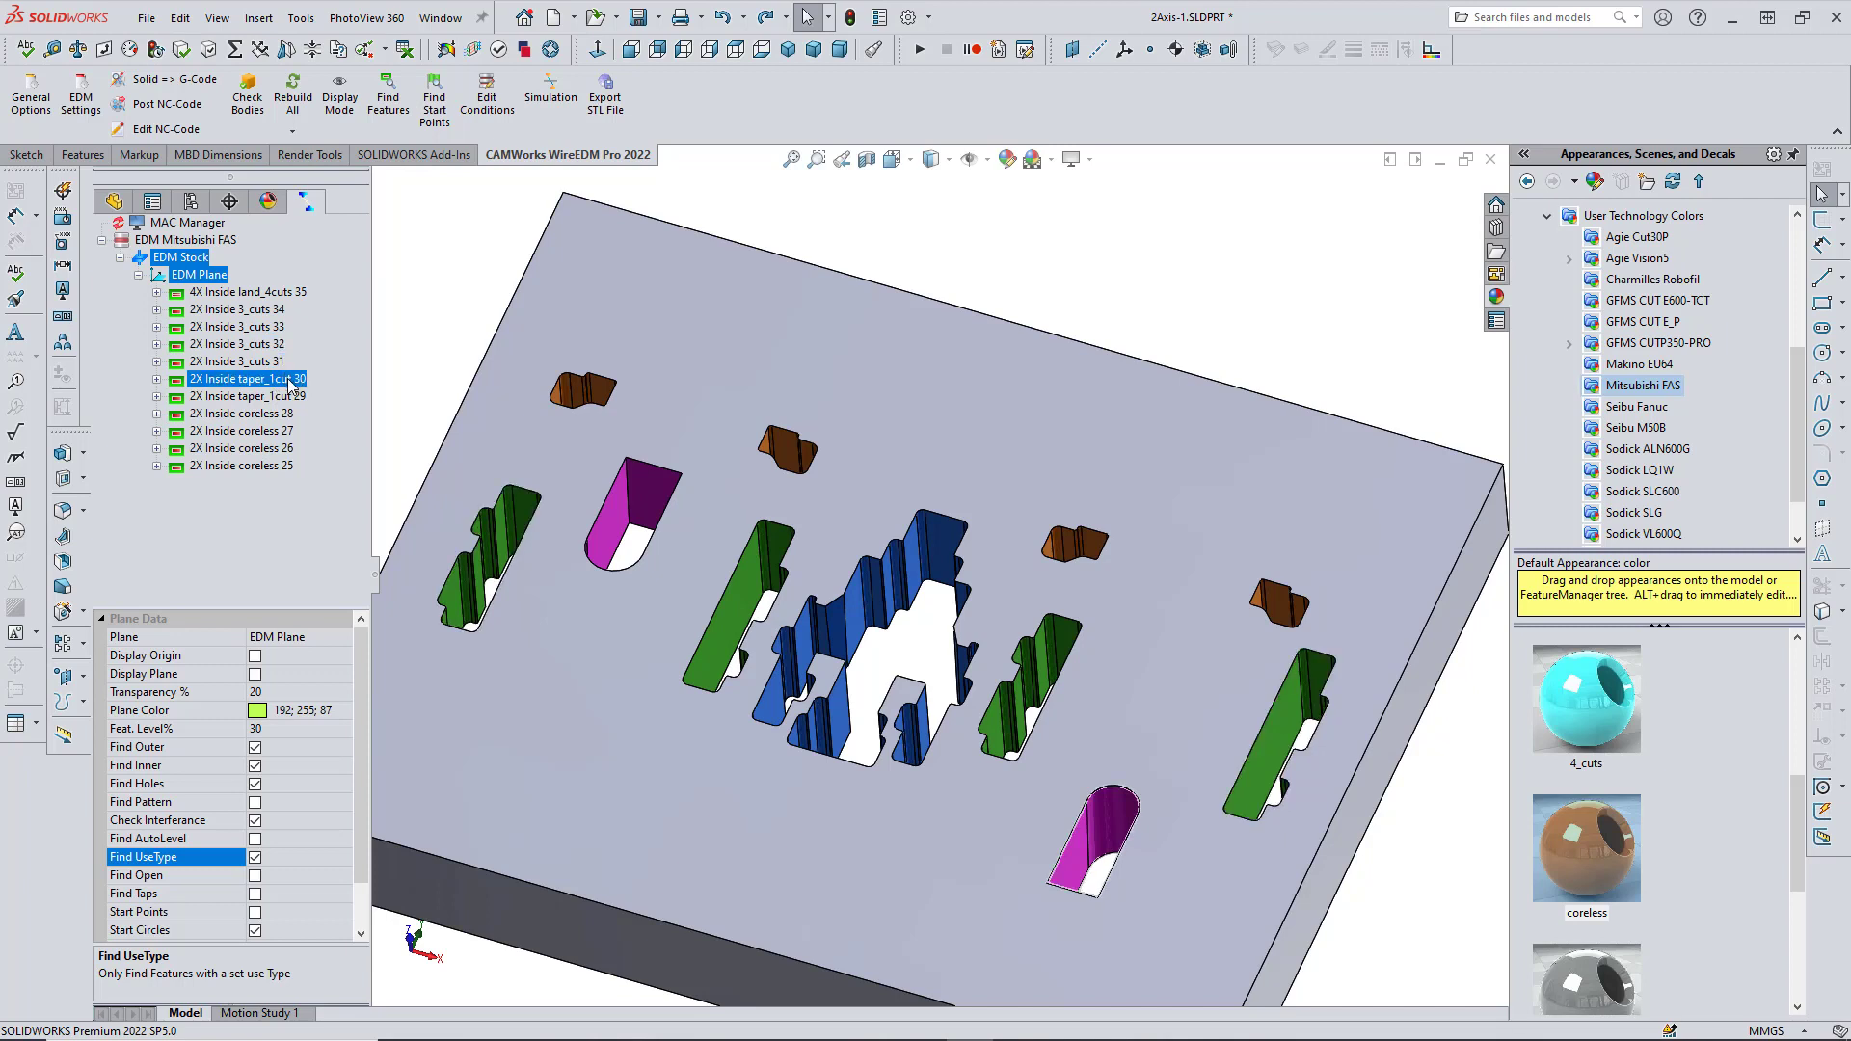
{"action": "left_click", "coordinate": [291, 398]}
{"action": "left_click", "coordinate": [284, 415]}
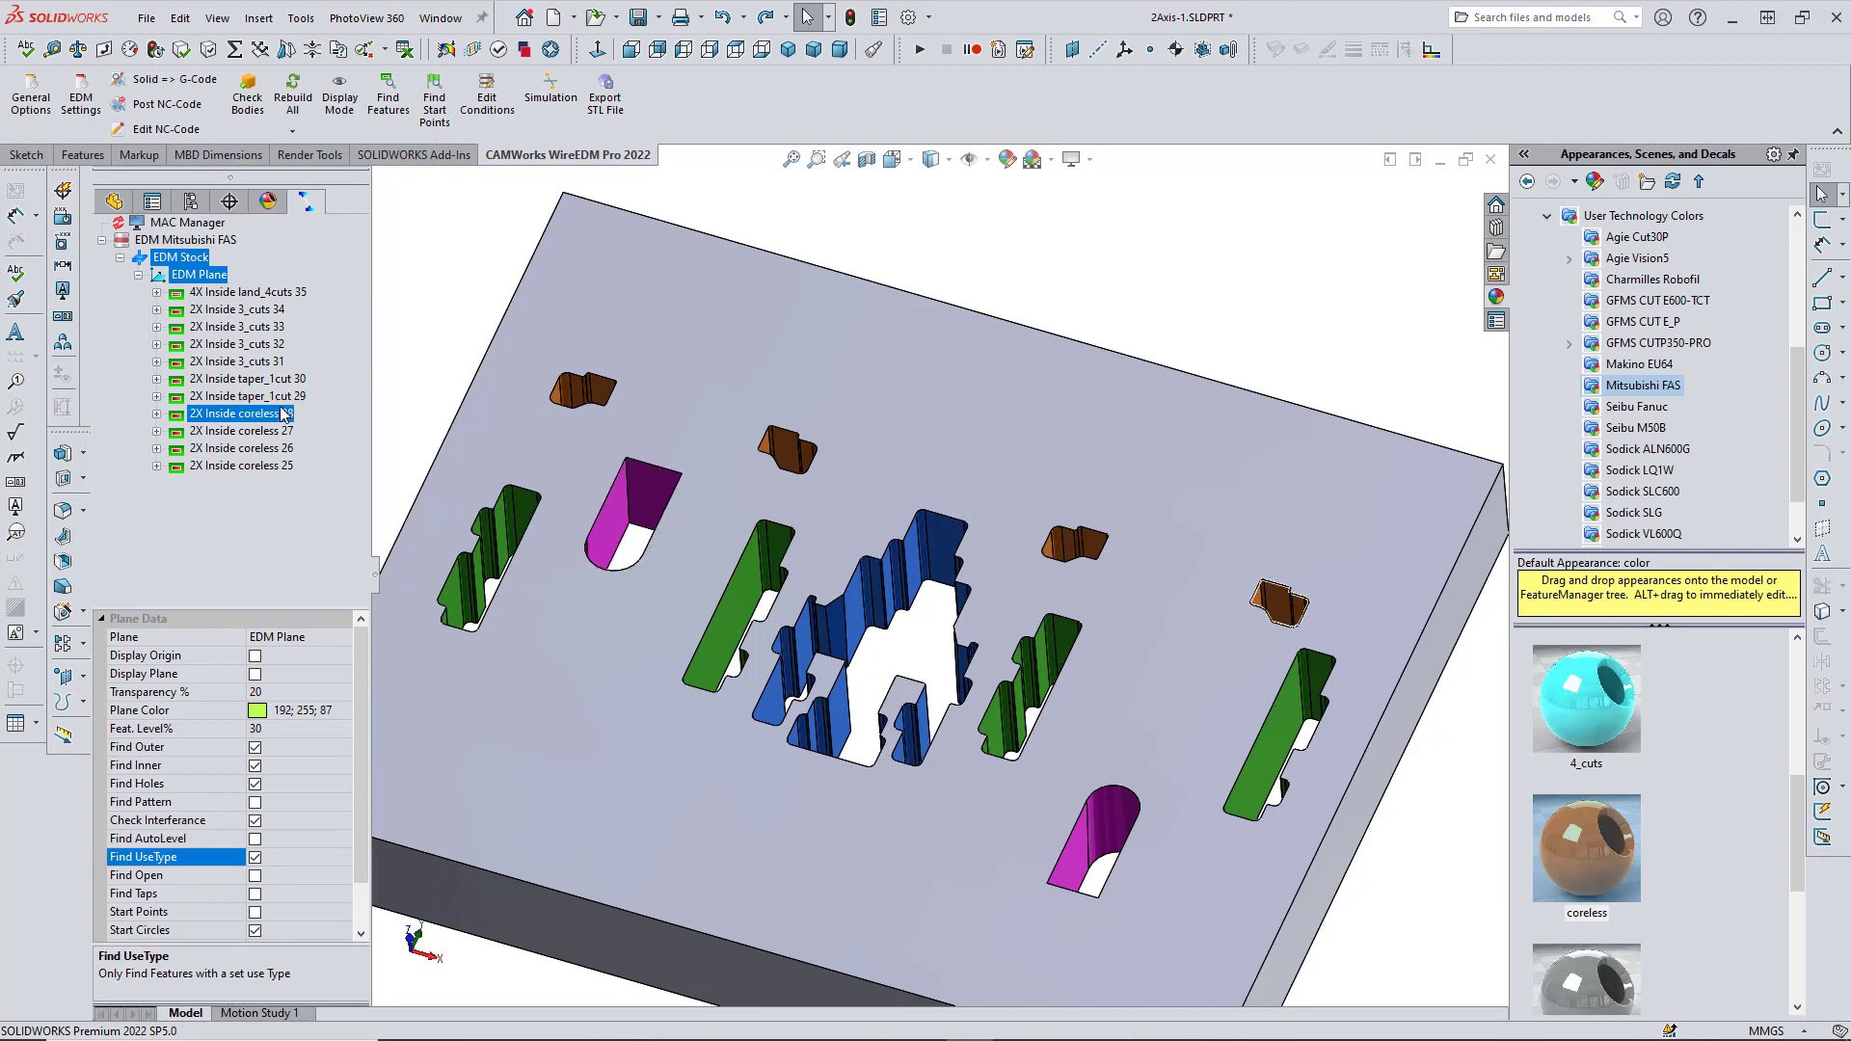
{"action": "left_click", "coordinate": [278, 433]}
{"action": "left_click", "coordinate": [276, 450]}
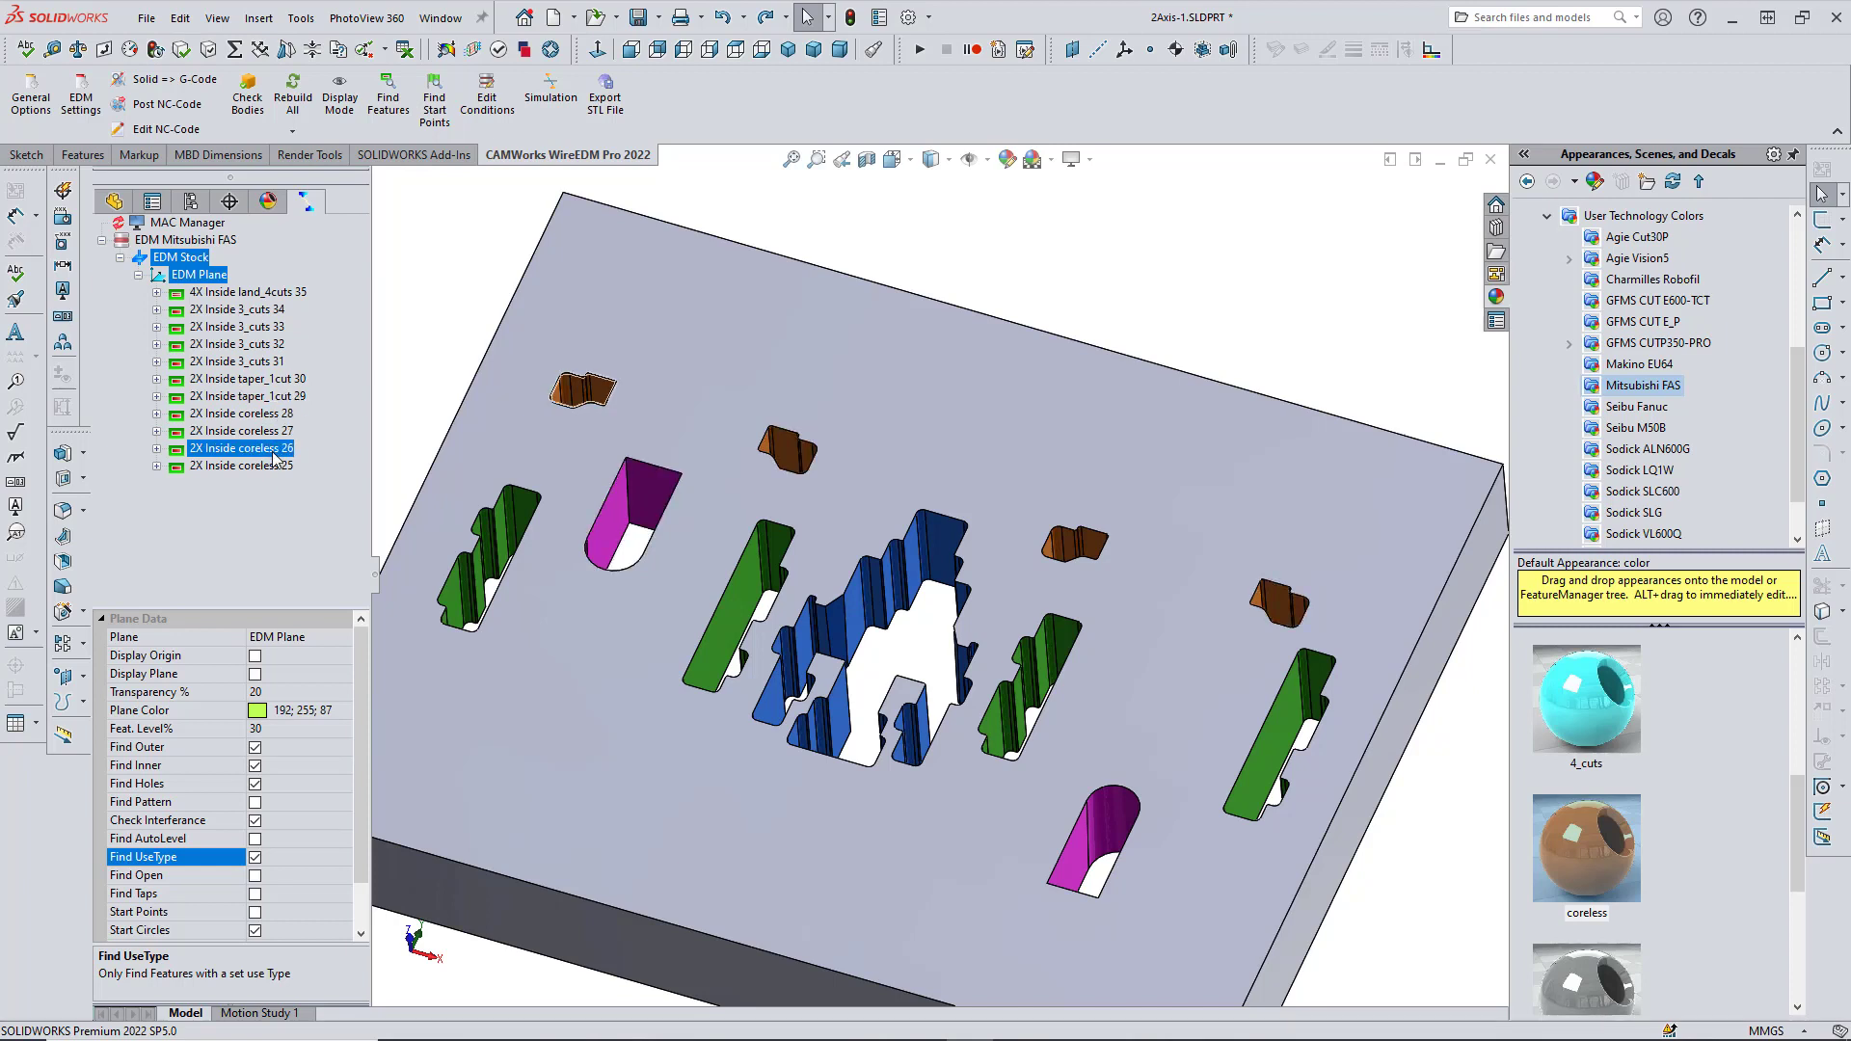
{"action": "left_click", "coordinate": [271, 468]}
{"action": "key", "text": "Escape"}
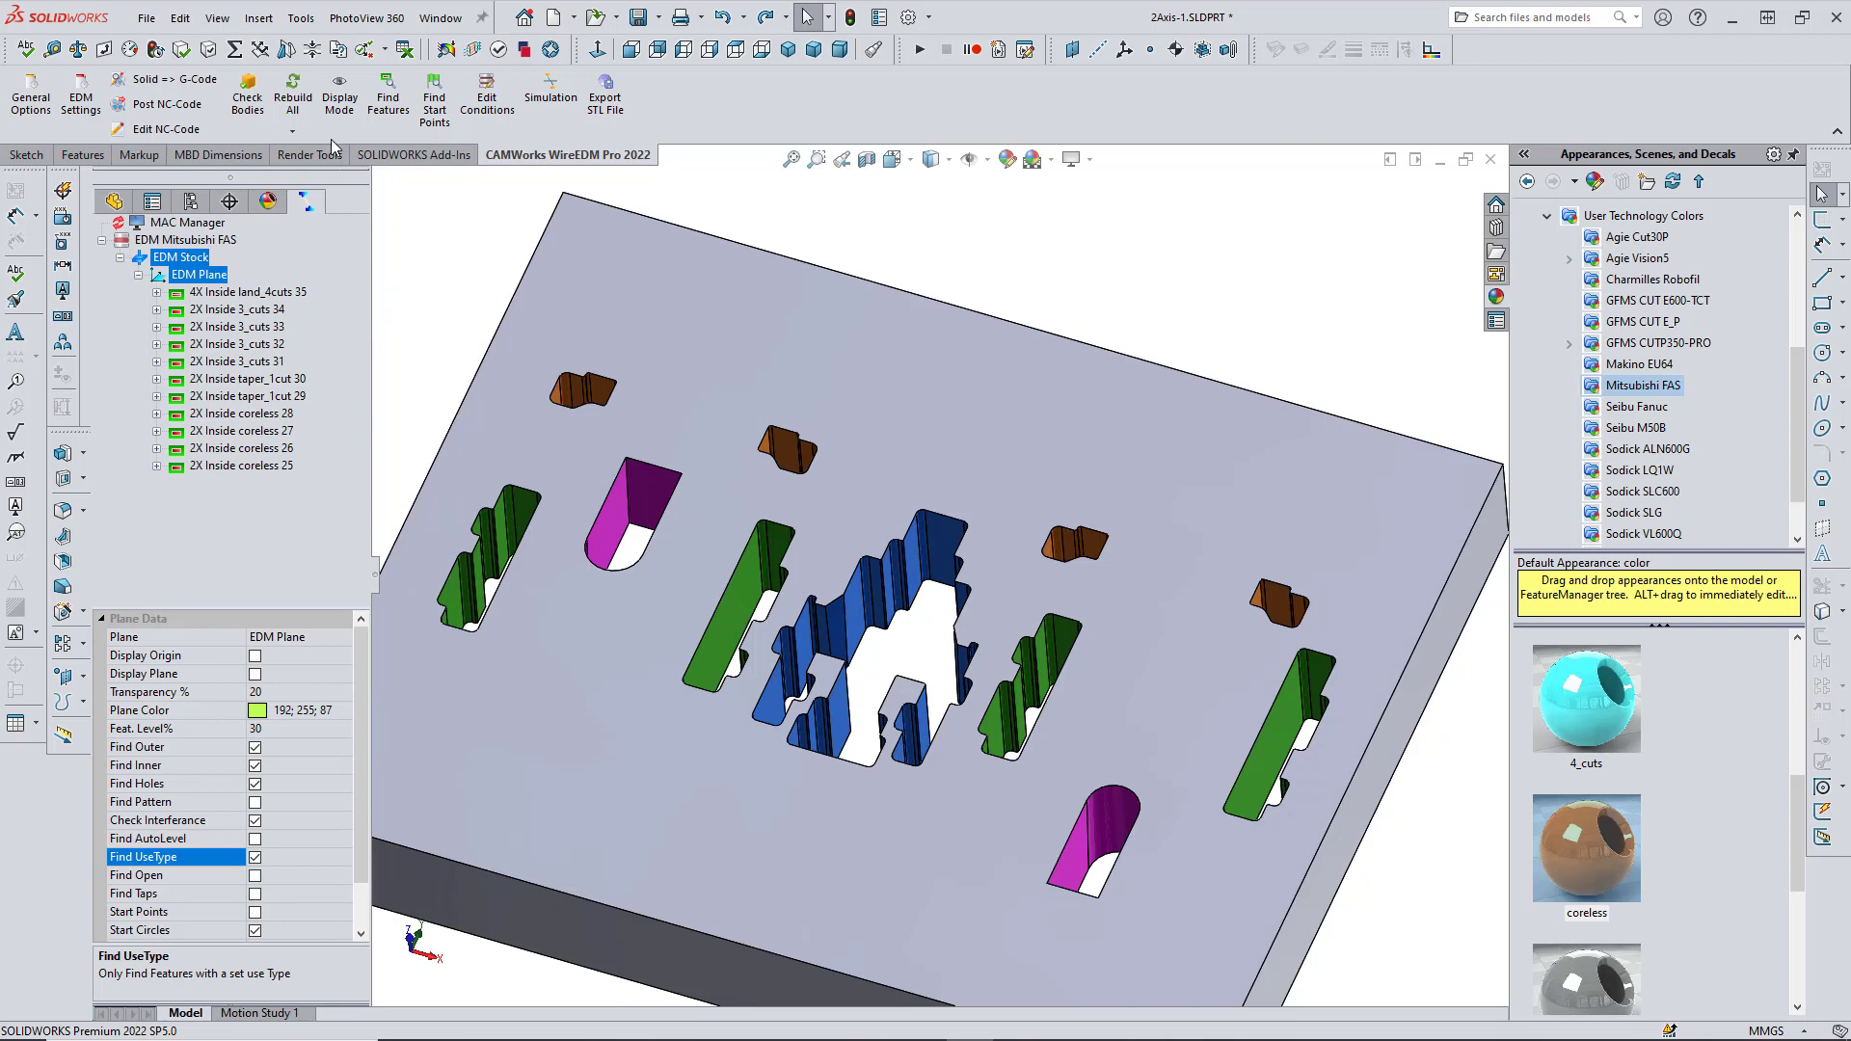
Rebuild all toolpaths and zoom to inspect the cutting paths around the pockets.
{"action": "left_click", "coordinate": [304, 114]}
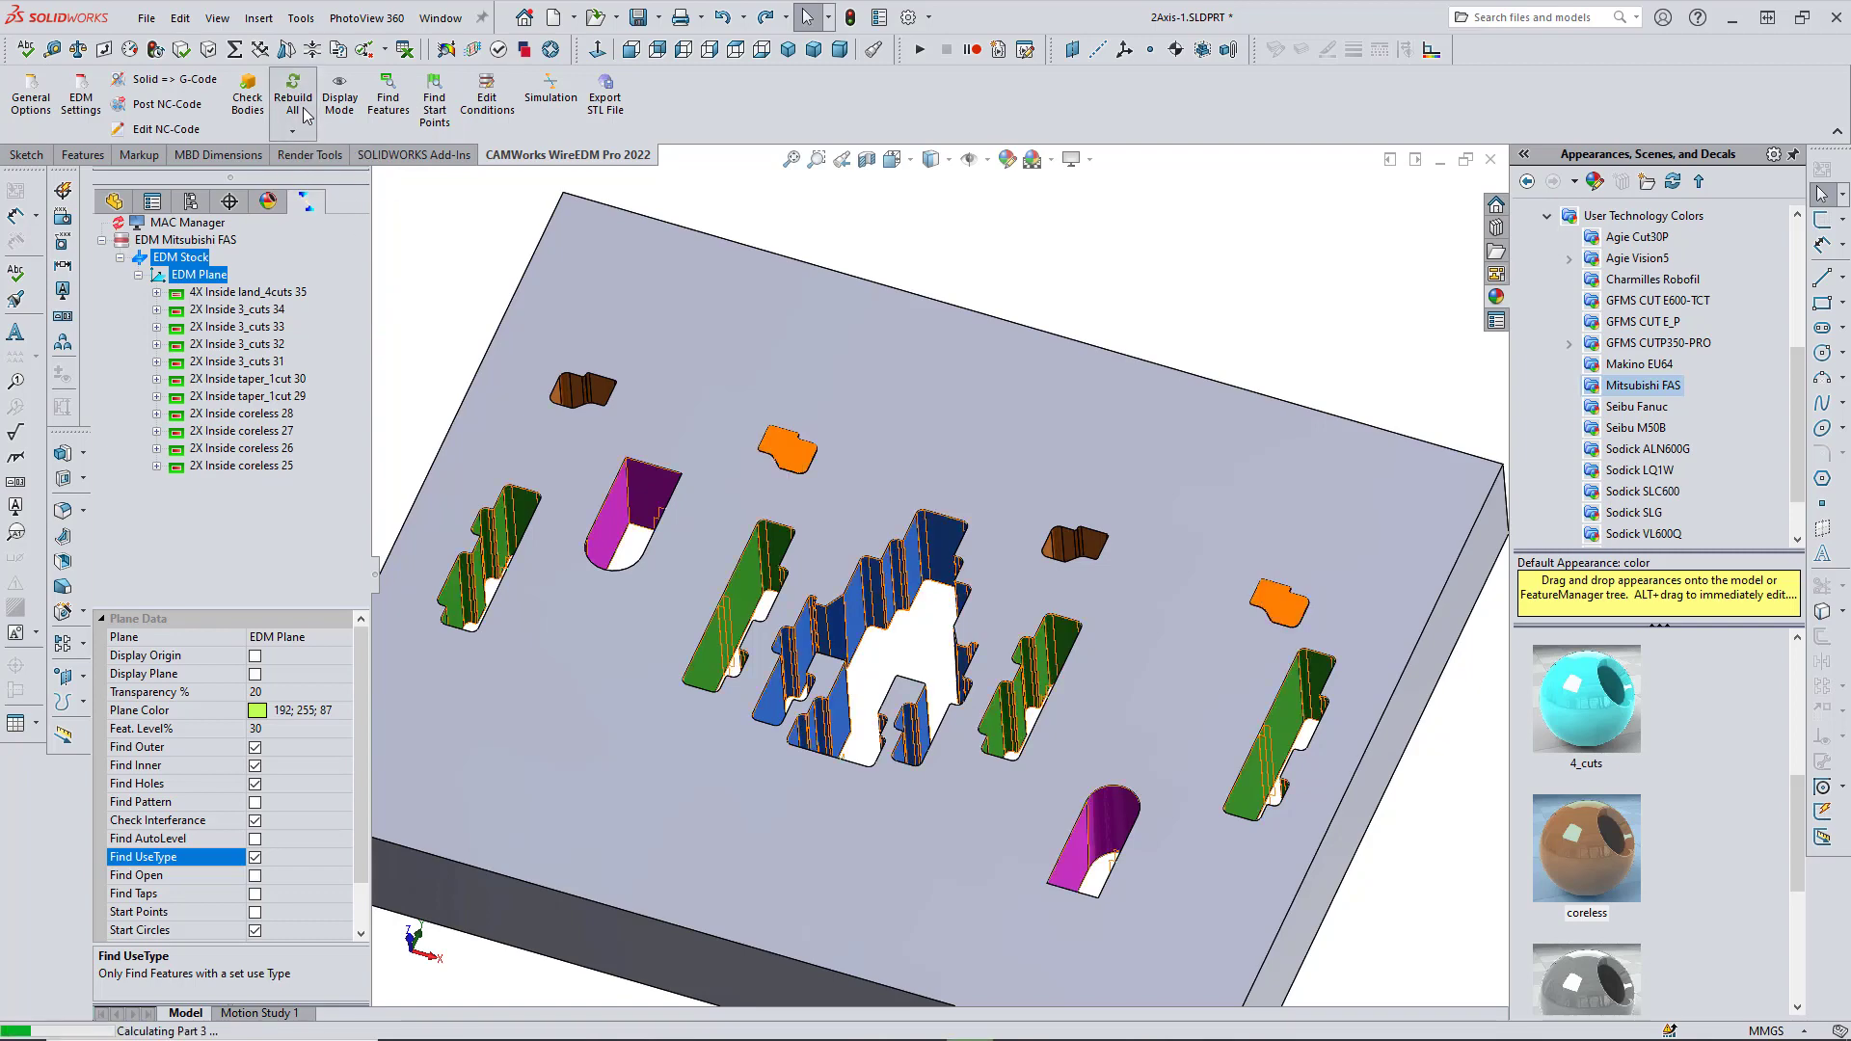
{"action": "left_click", "coordinate": [392, 263]}
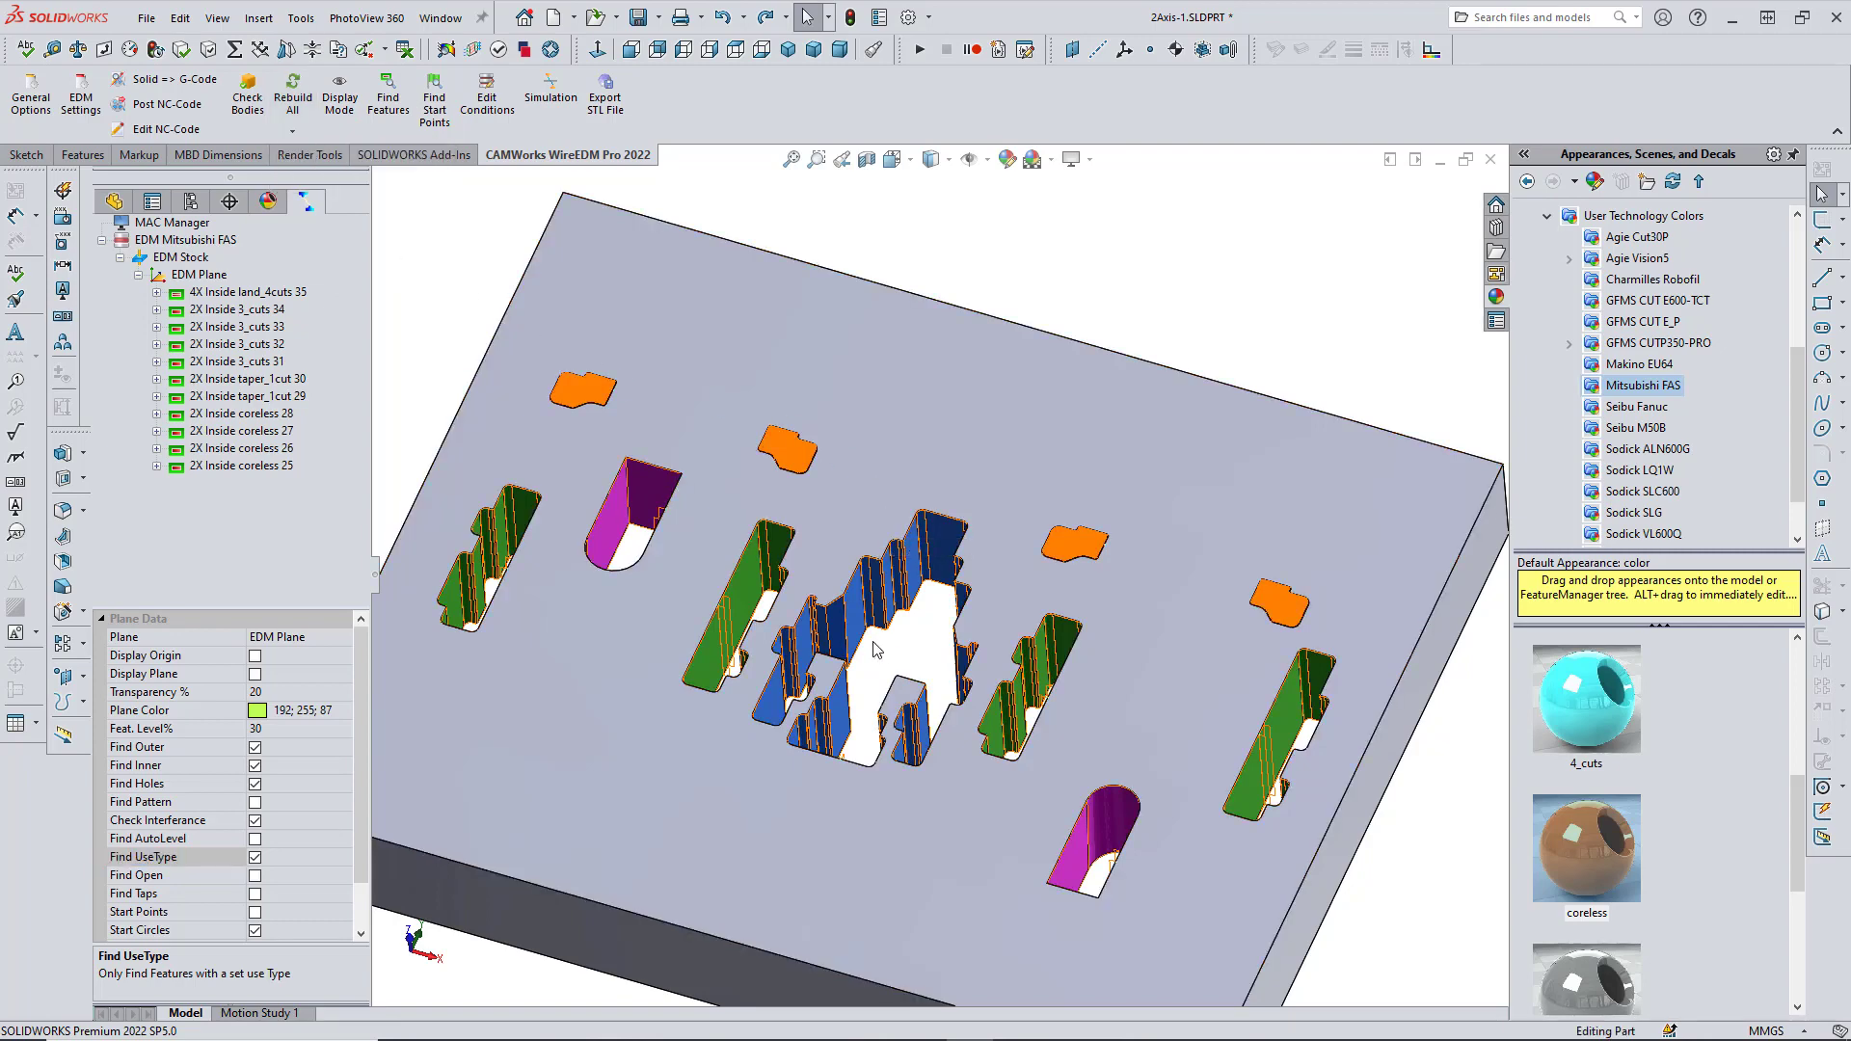
{"action": "scroll", "coordinate": [873, 646], "scroll_direction": "down", "scroll_amount": 4}
{"action": "scroll", "coordinate": [872, 646], "scroll_direction": "down", "scroll_amount": 3}
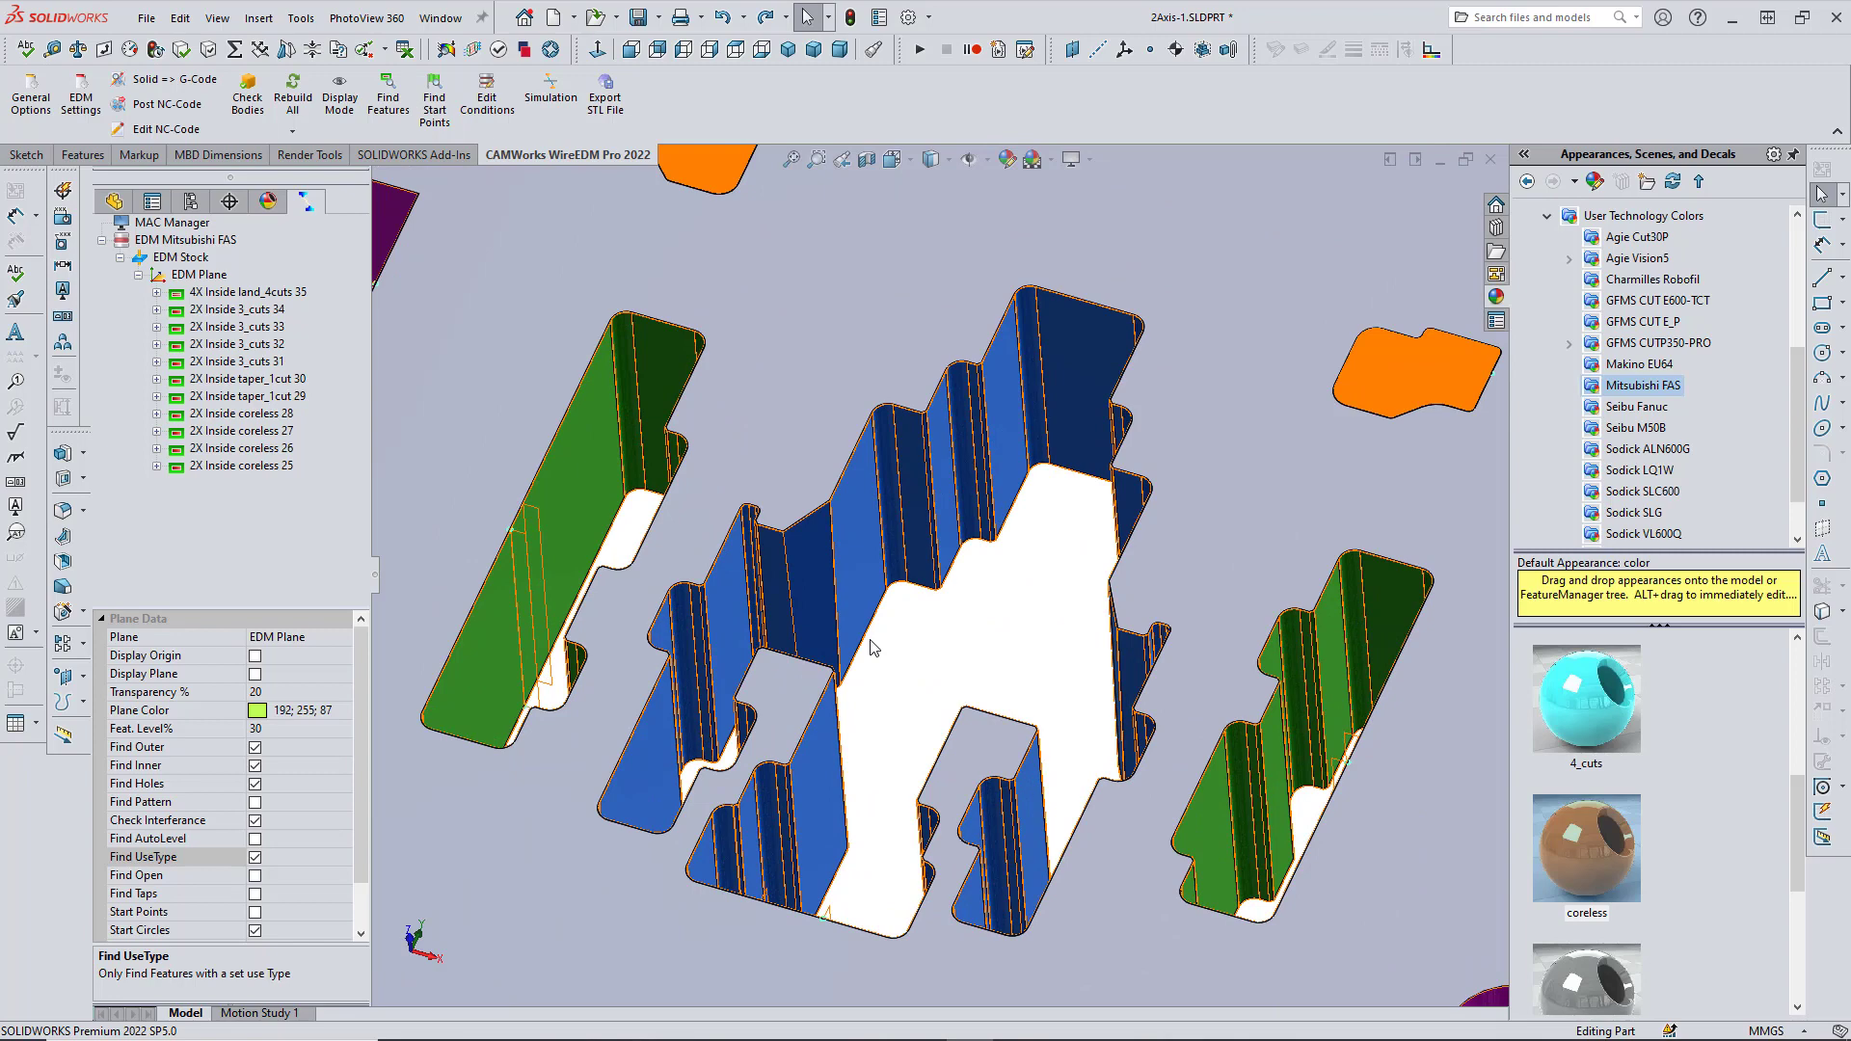
{"action": "scroll", "coordinate": [870, 646], "scroll_direction": "up", "scroll_amount": 7}
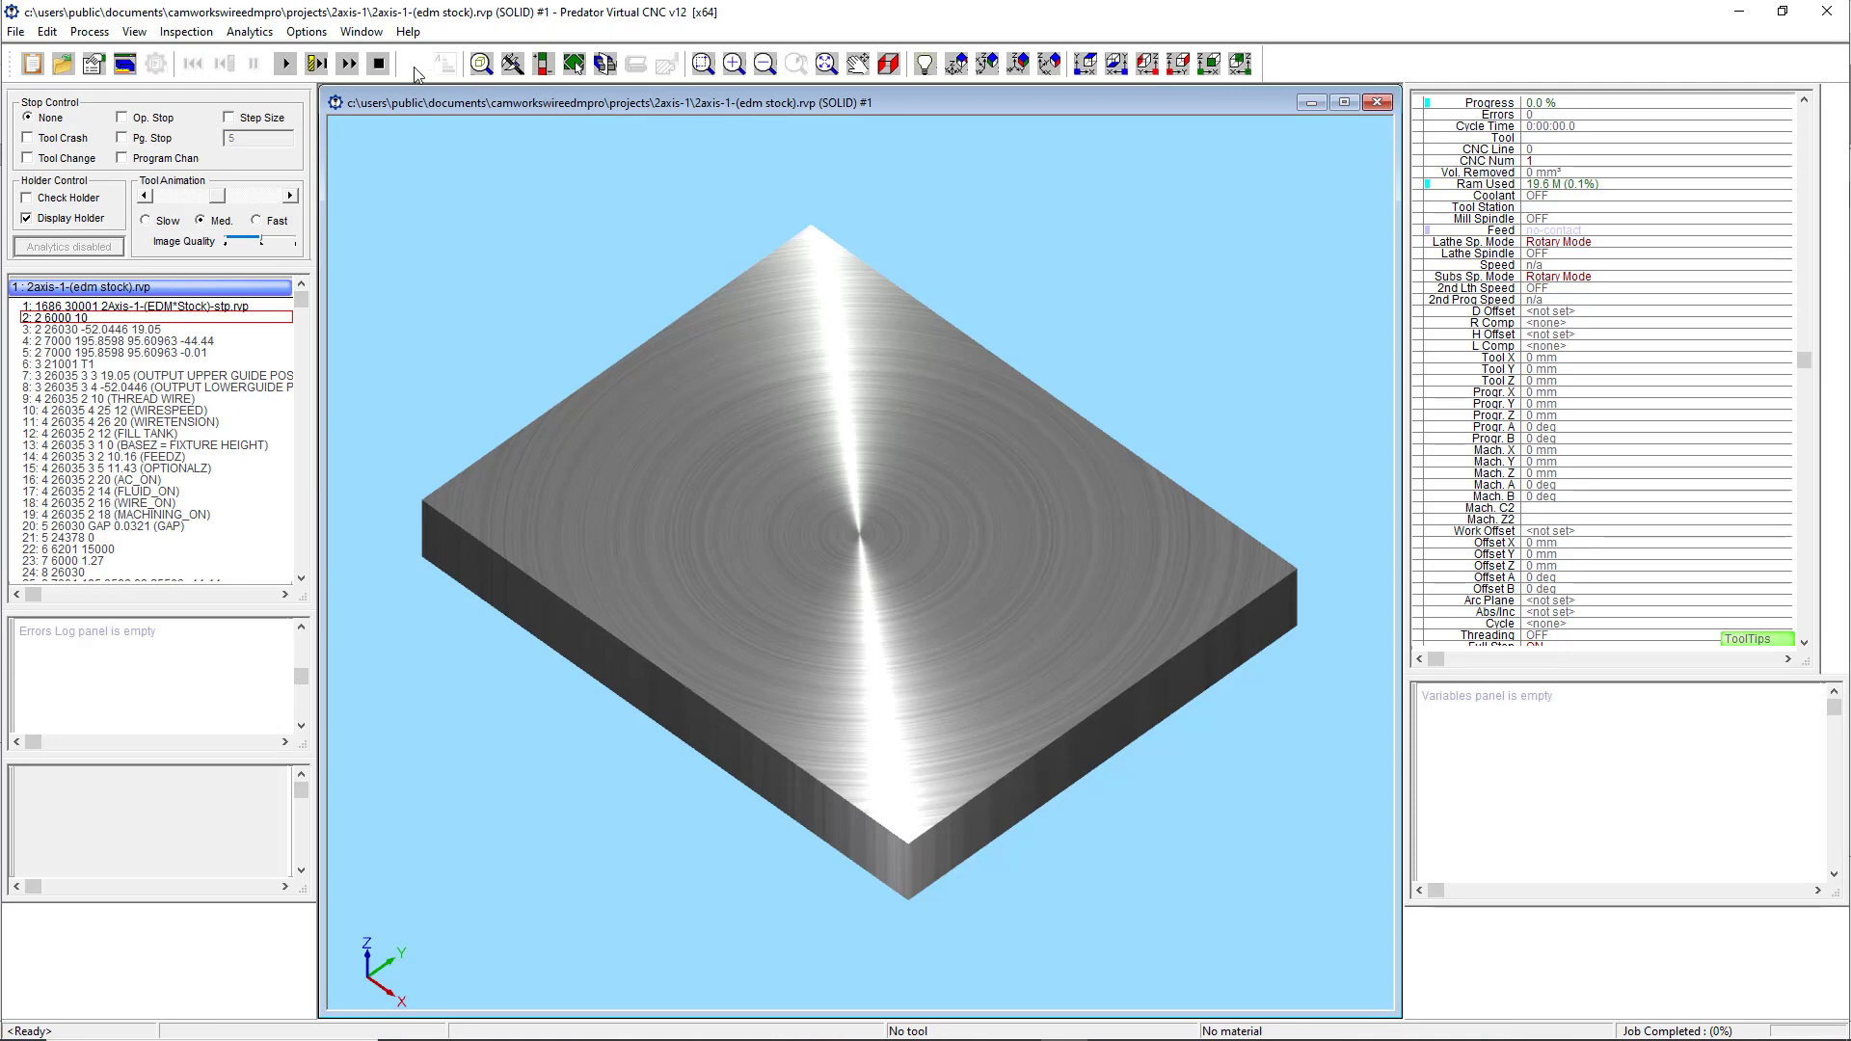
Start the wire EDM machining simulation in Predator Virtual CNC.
{"action": "left_click", "coordinate": [285, 64]}
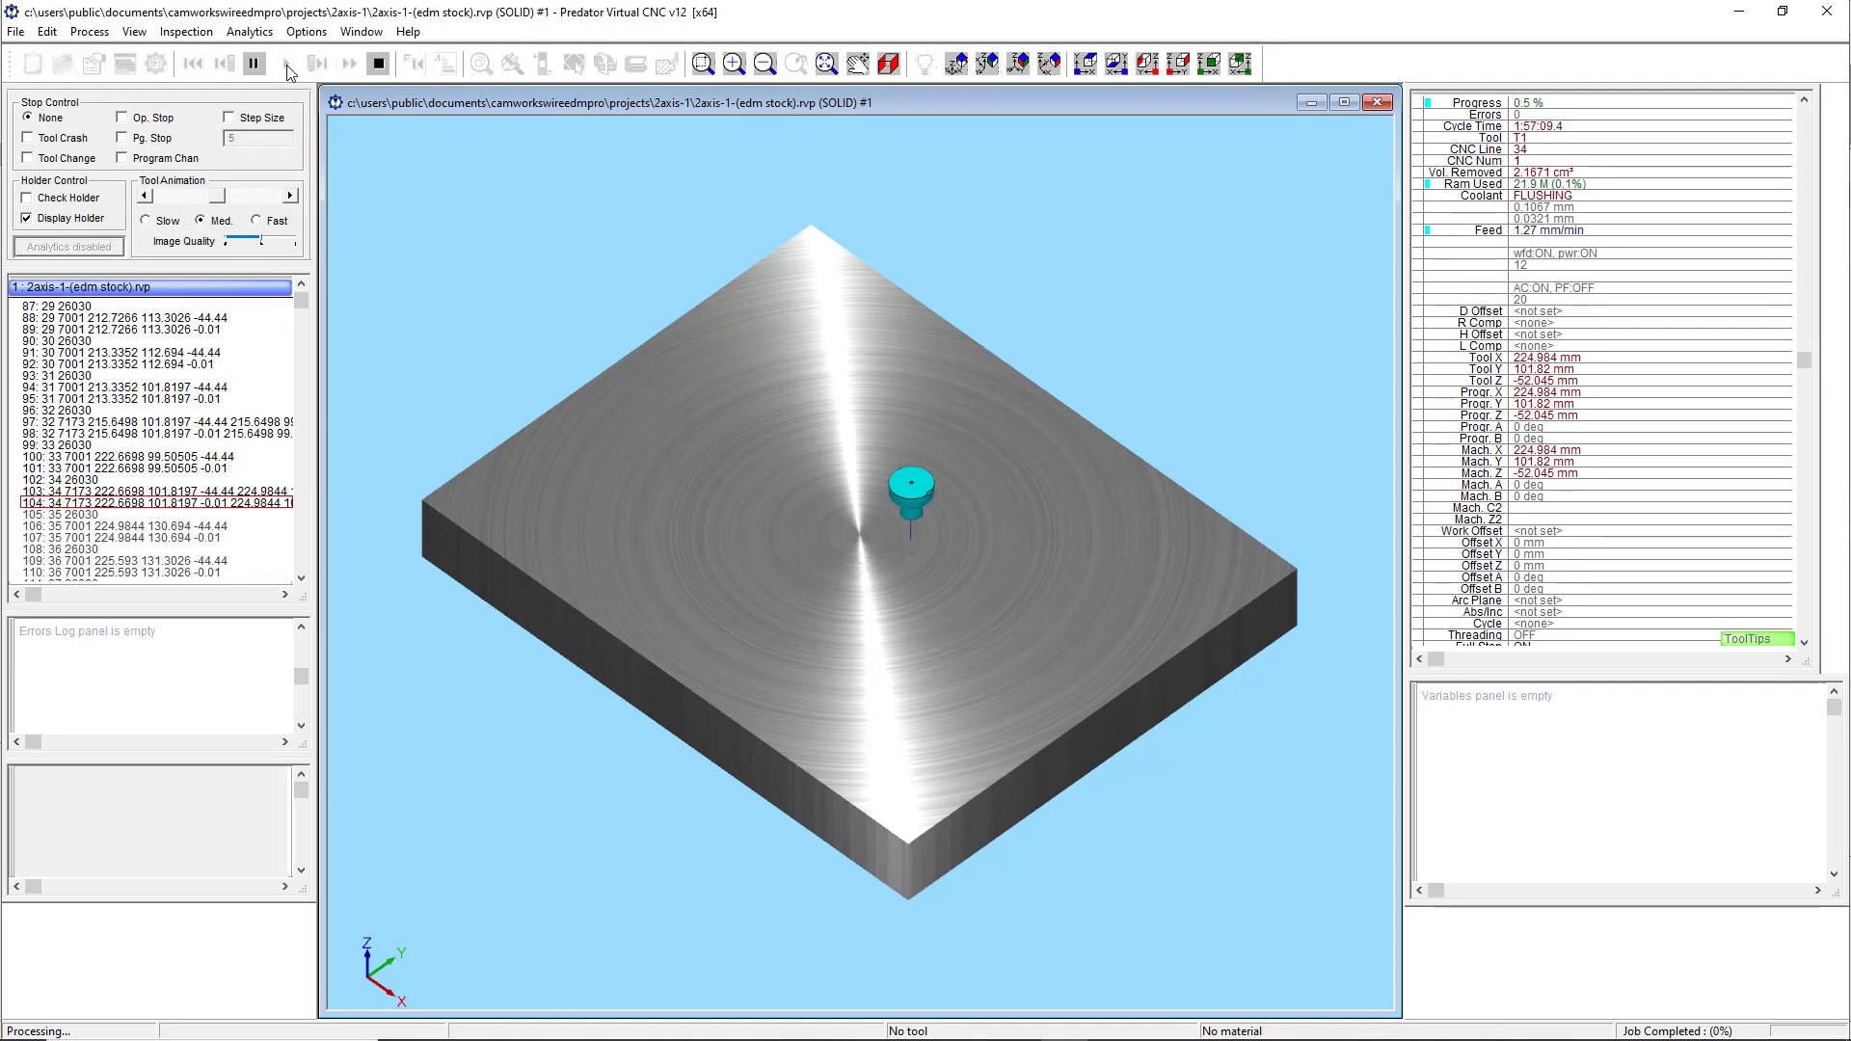